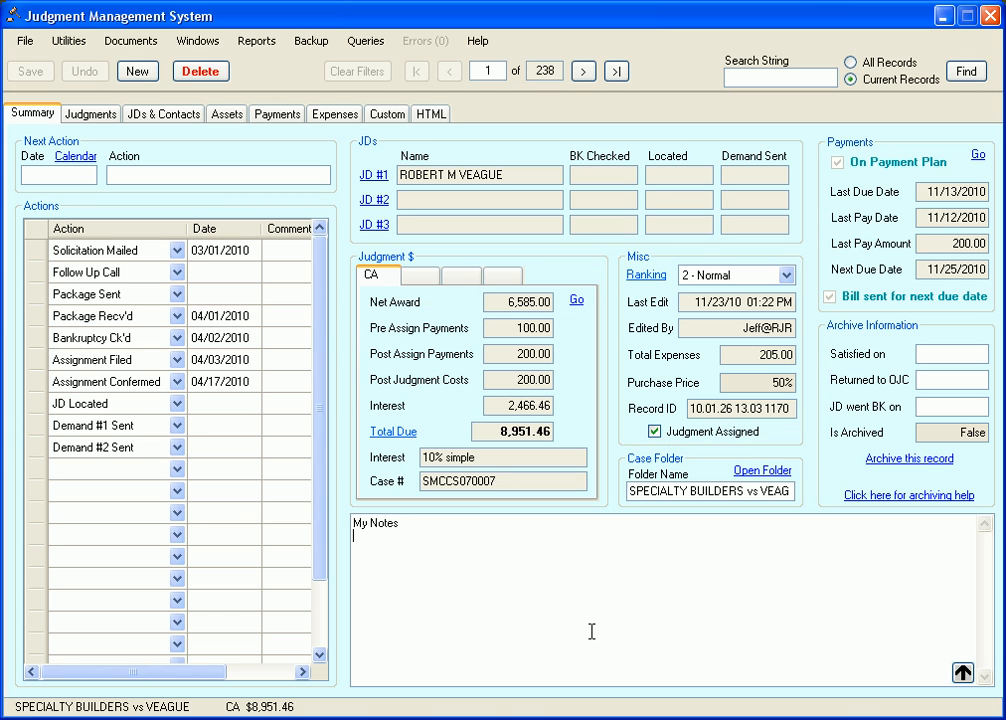
Filter the current records to those with Judgment Assigned checked
{"action": "right_click", "coordinate": [694, 430]}
{"action": "left_click", "coordinate": [744, 466]}
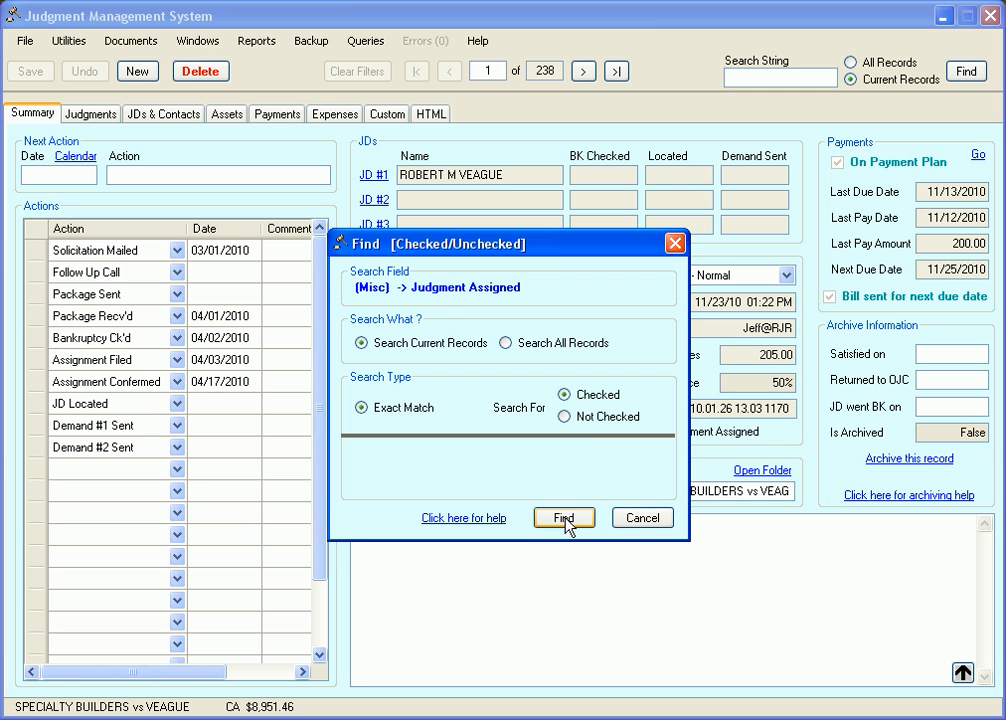
{"action": "left_click", "coordinate": [565, 520]}
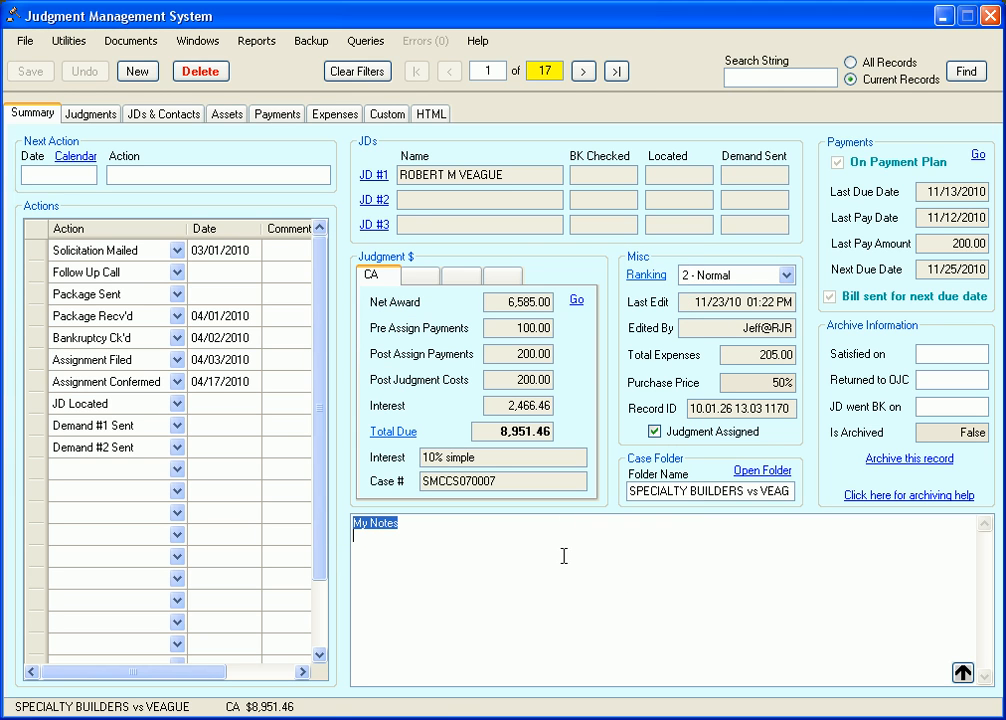
Browse forward through the first four filtered records and return to the first one
{"action": "left_click", "coordinate": [584, 71]}
{"action": "left_click", "coordinate": [585, 72]}
{"action": "left_click", "coordinate": [585, 72]}
{"action": "left_click", "coordinate": [585, 72]}
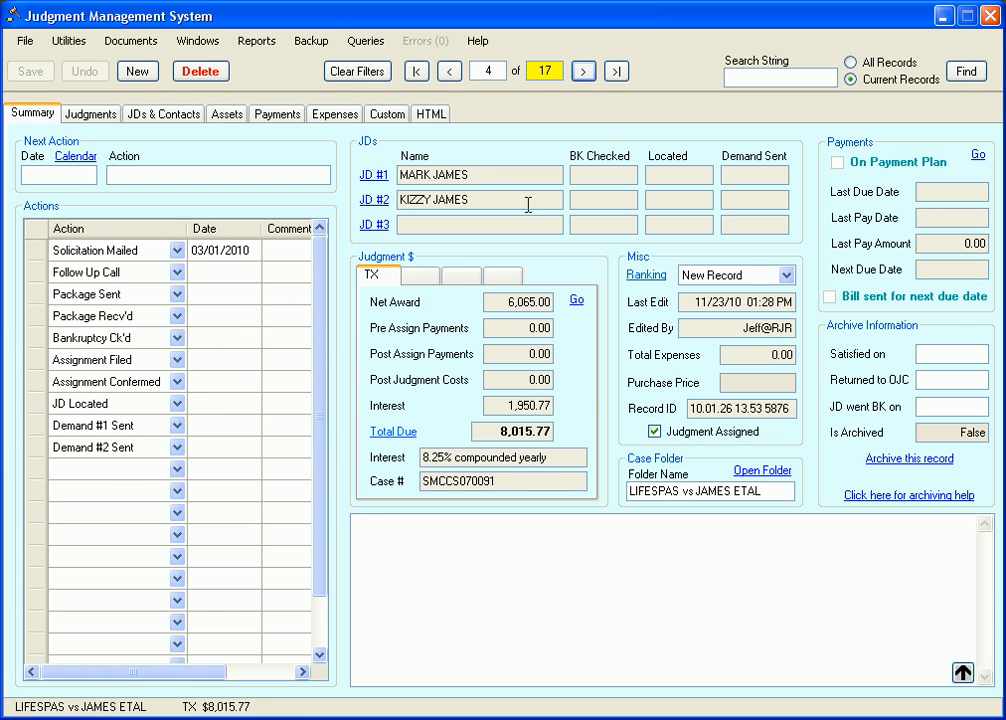
{"action": "left_click", "coordinate": [450, 71]}
{"action": "left_click", "coordinate": [450, 71]}
{"action": "left_click", "coordinate": [450, 71]}
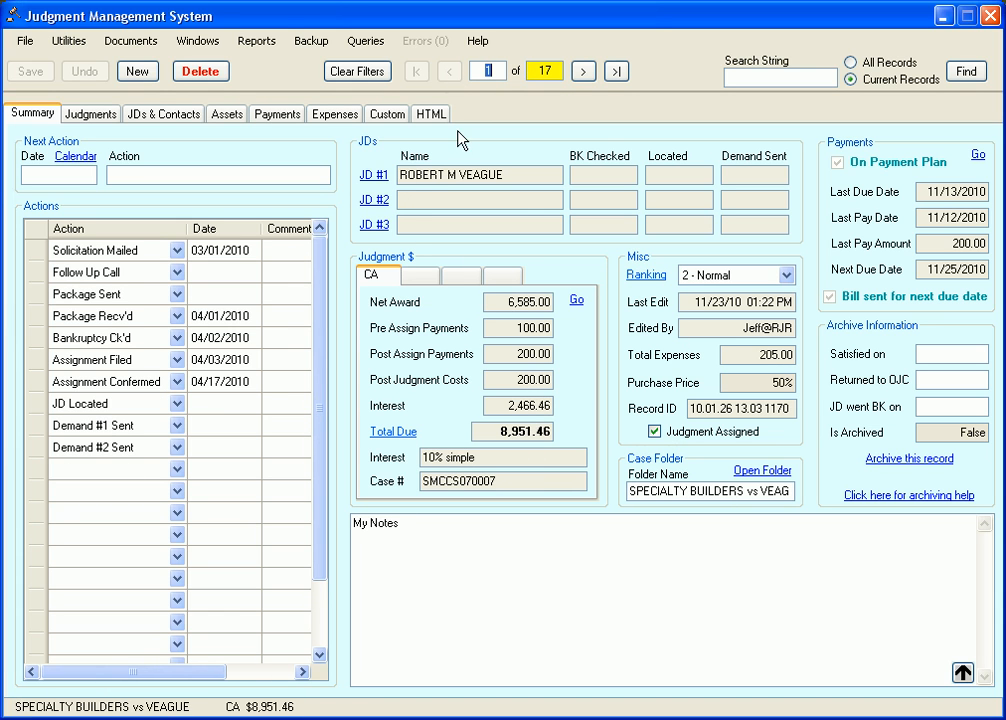
Generate a portfolio report from only the currently selected records, sorted by Case No and titled "Portfolio - Assigned Judgments"
{"action": "left_click", "coordinate": [256, 41]}
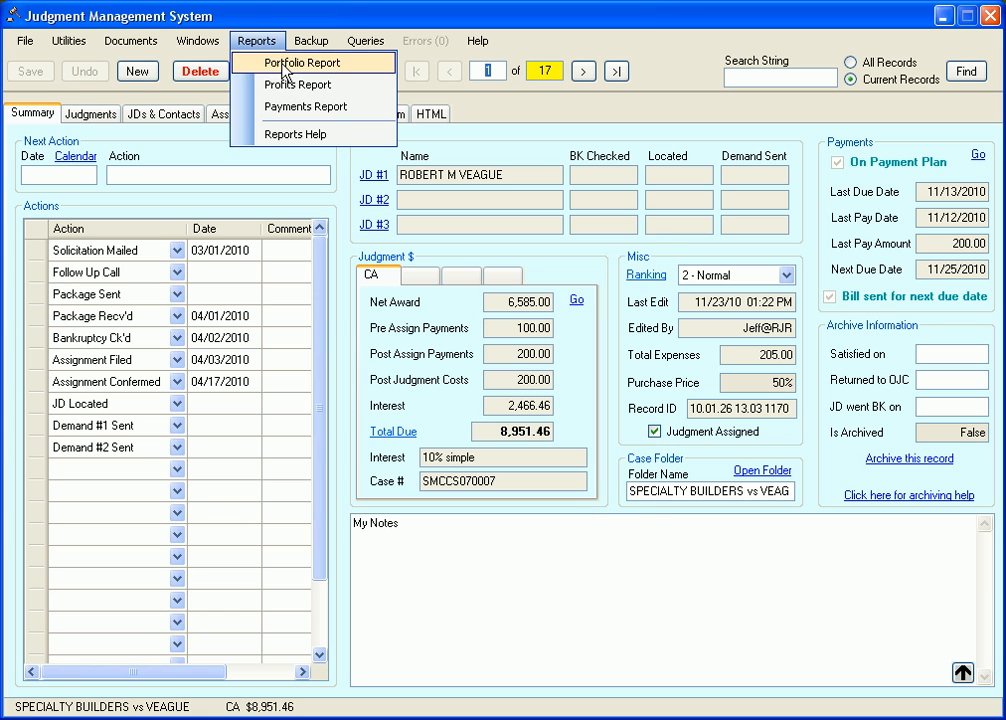
{"action": "left_click", "coordinate": [287, 63]}
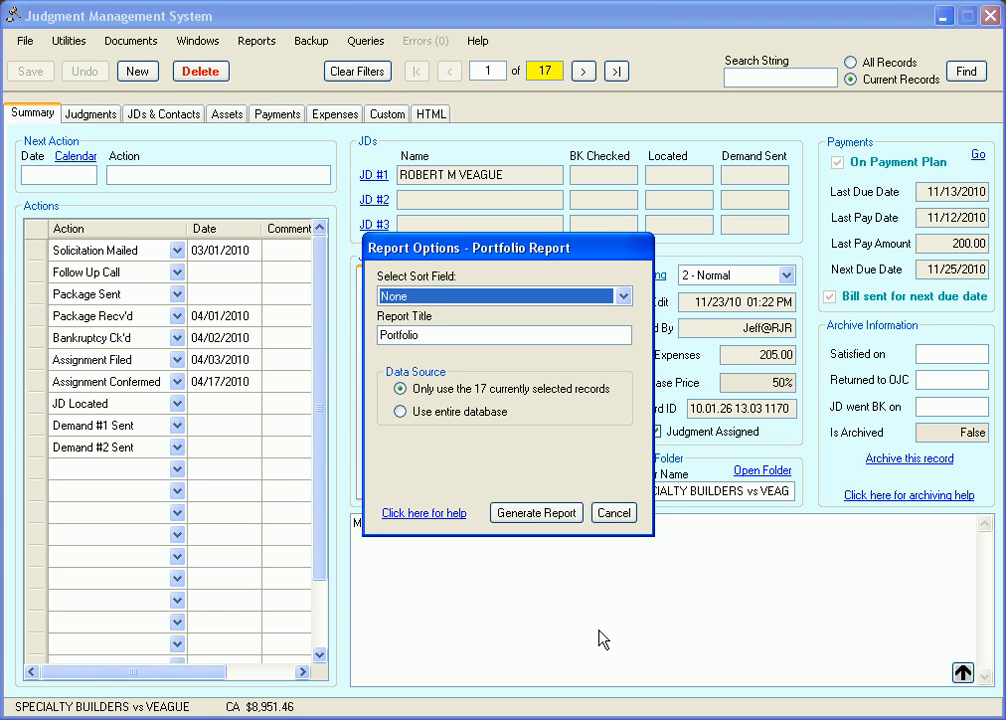
{"action": "left_click", "coordinate": [441, 297]}
{"action": "left_click", "coordinate": [442, 327]}
{"action": "left_click", "coordinate": [440, 335]}
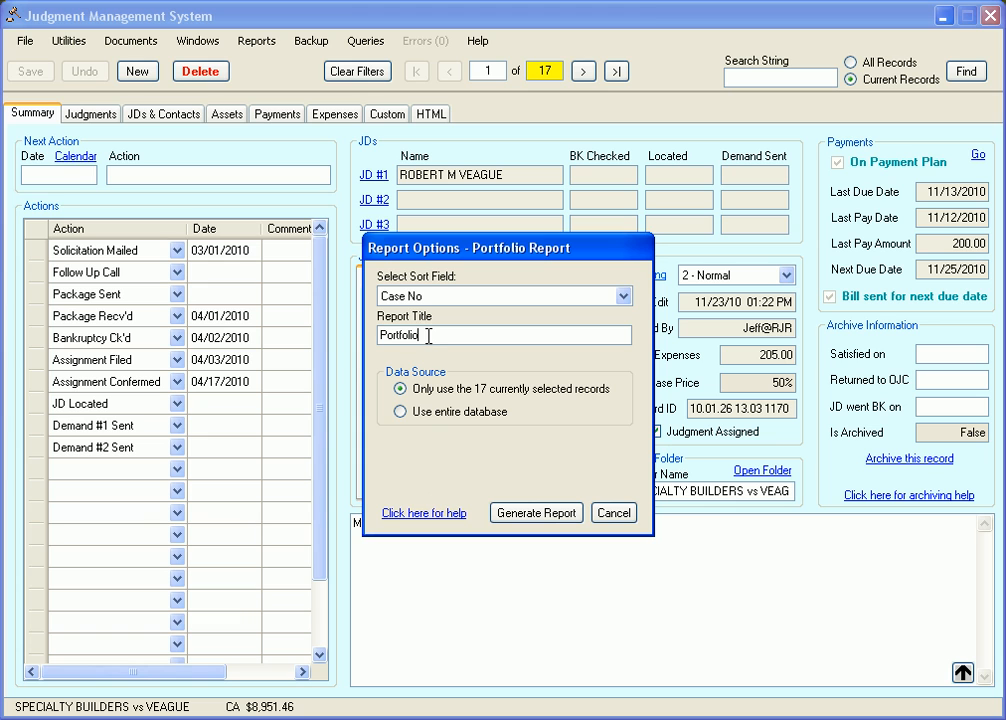
{"action": "type", "text": "- Assigned Judgments"}
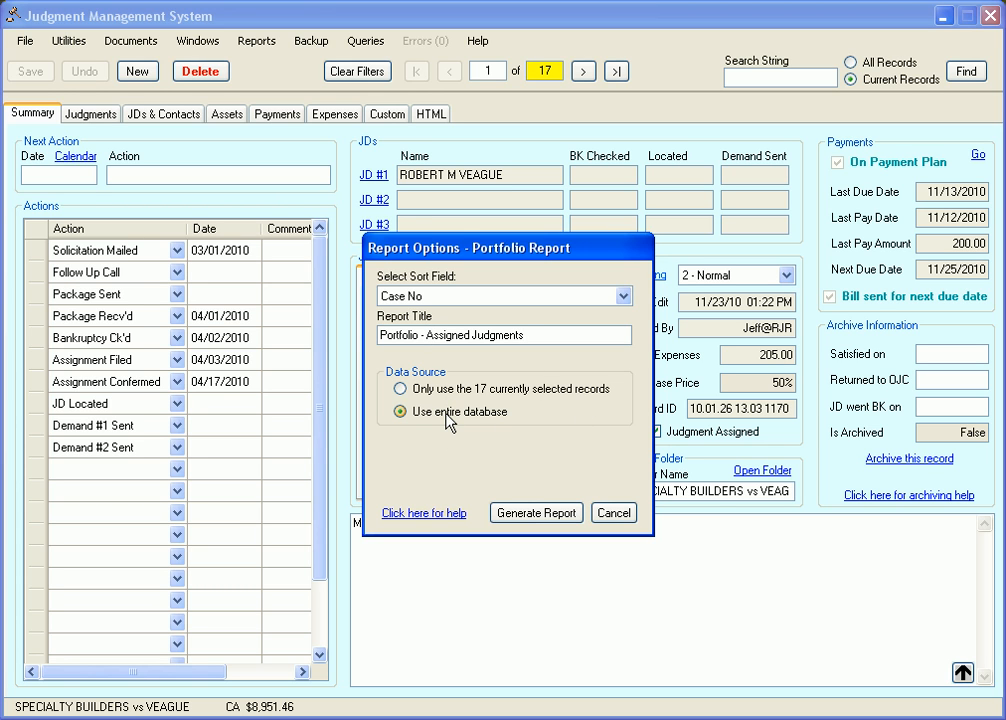
{"action": "left_click", "coordinate": [441, 389]}
{"action": "left_click", "coordinate": [530, 514]}
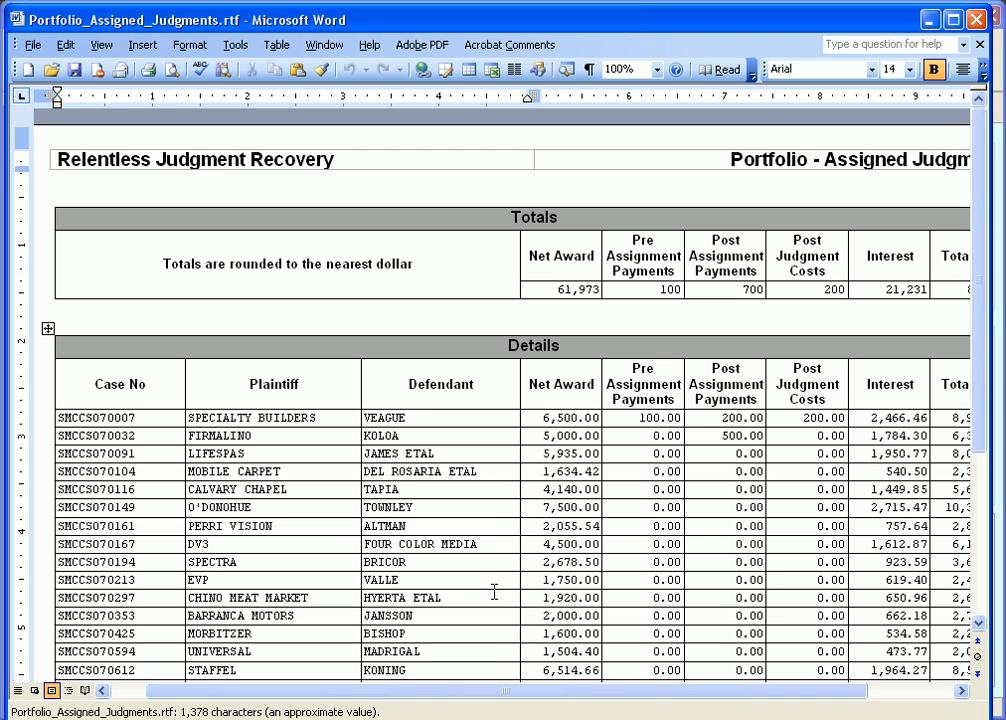
Look over the whole assigned judgments report, including its title, totals, case details and footer
{"action": "left_click_drag", "start_coordinate": [475, 690], "coordinate": [575, 693]}
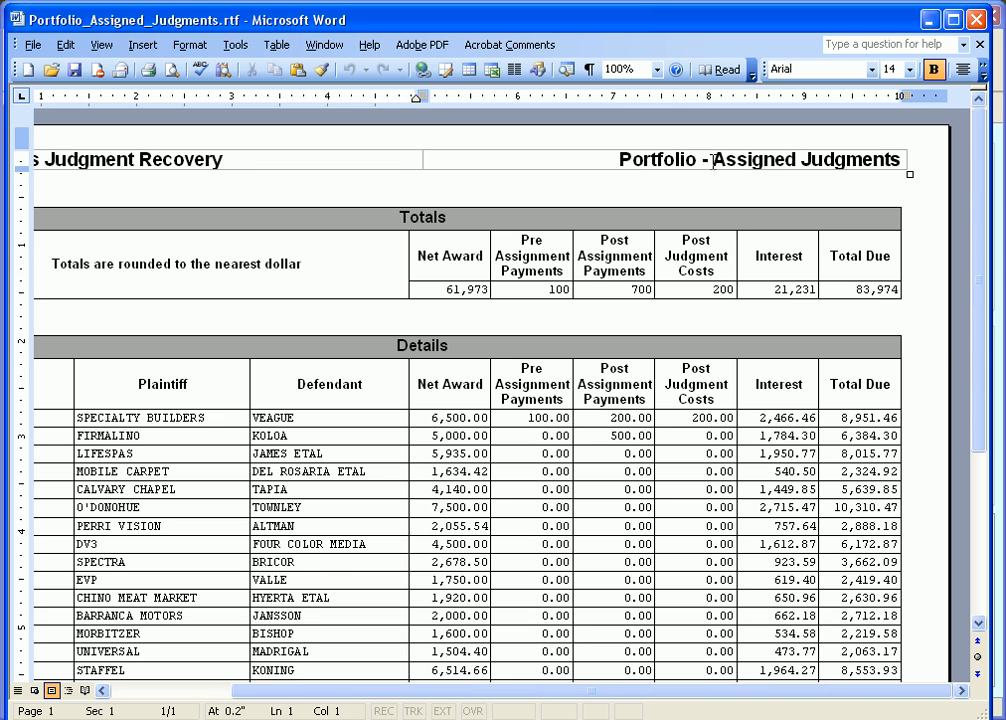
{"action": "left_click_drag", "start_coordinate": [978, 333], "coordinate": [975, 483]}
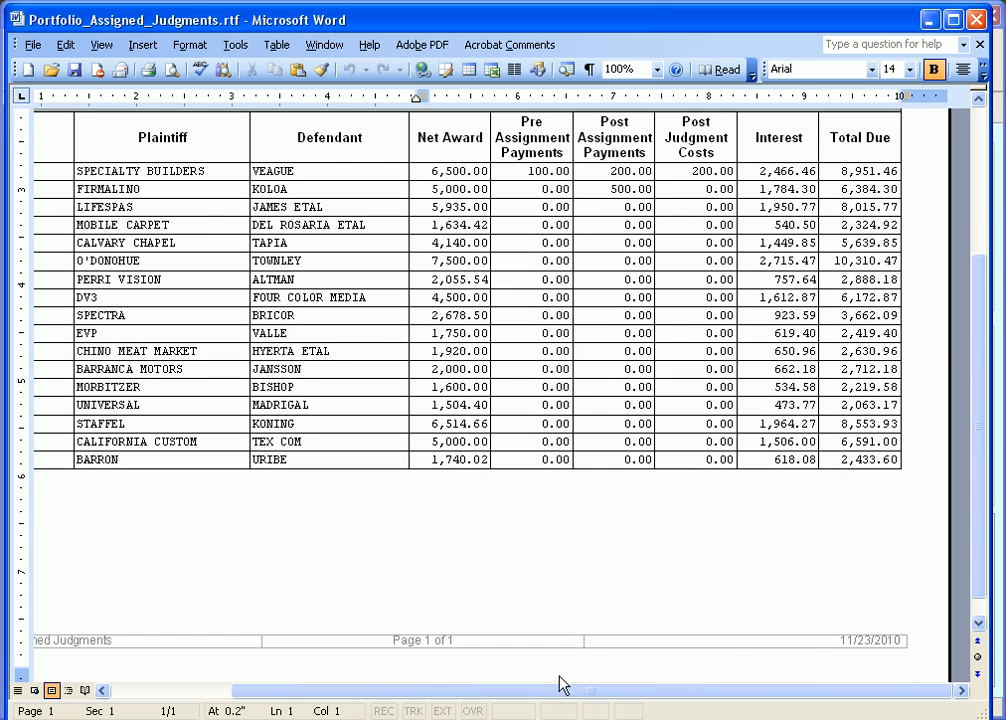
{"action": "left_click_drag", "start_coordinate": [462, 693], "coordinate": [345, 697]}
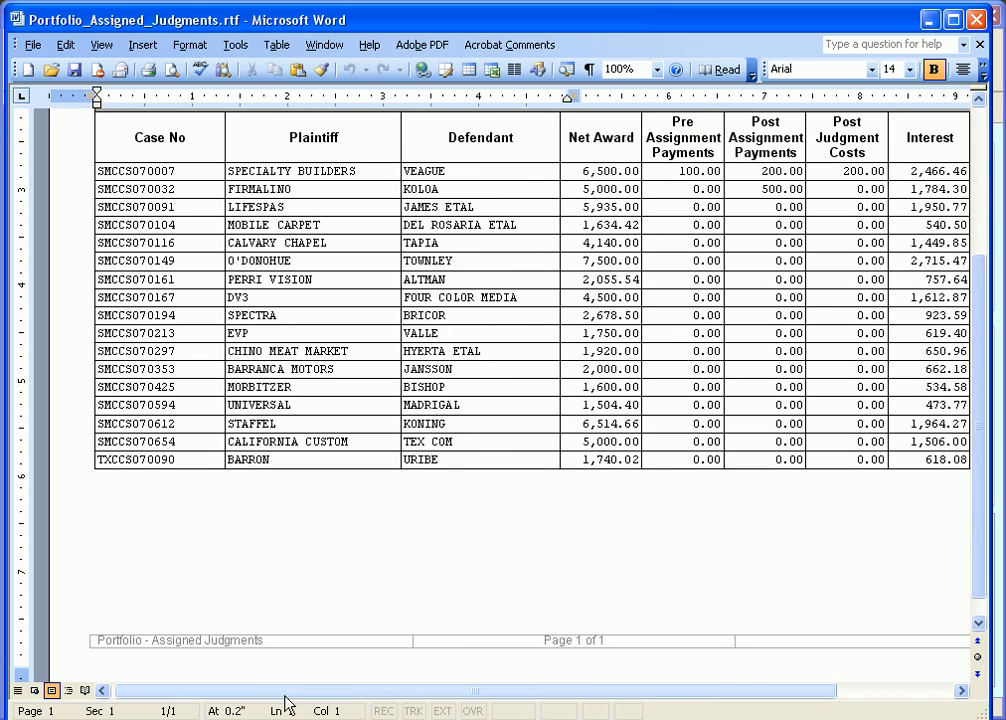
{"action": "left_click_drag", "start_coordinate": [411, 691], "coordinate": [528, 695]}
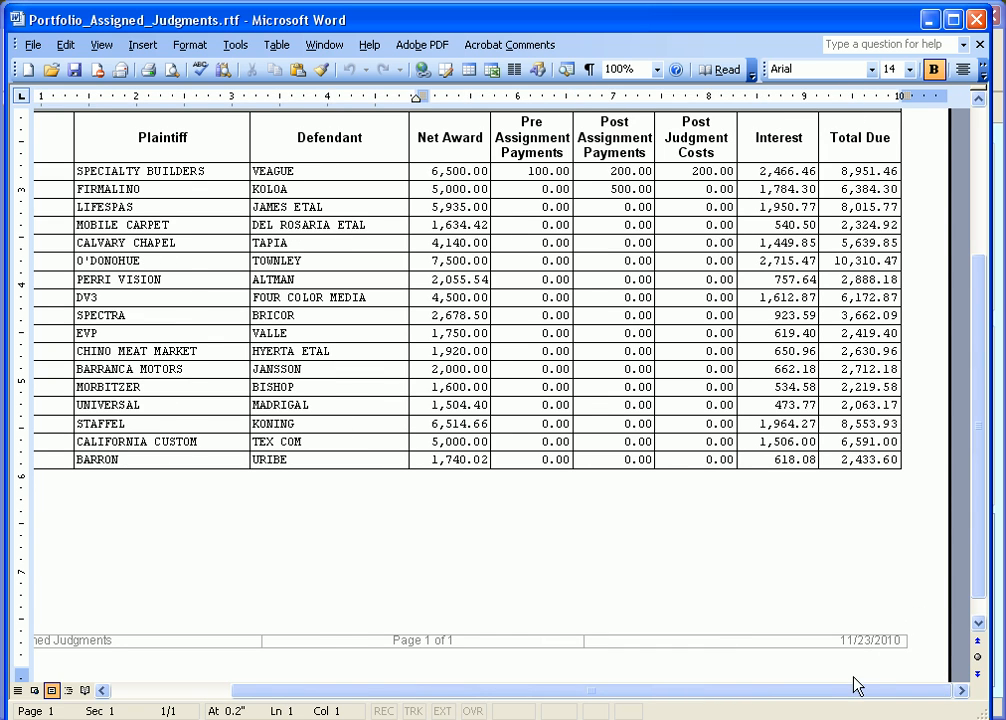
{"action": "left_click_drag", "start_coordinate": [849, 691], "coordinate": [759, 692]}
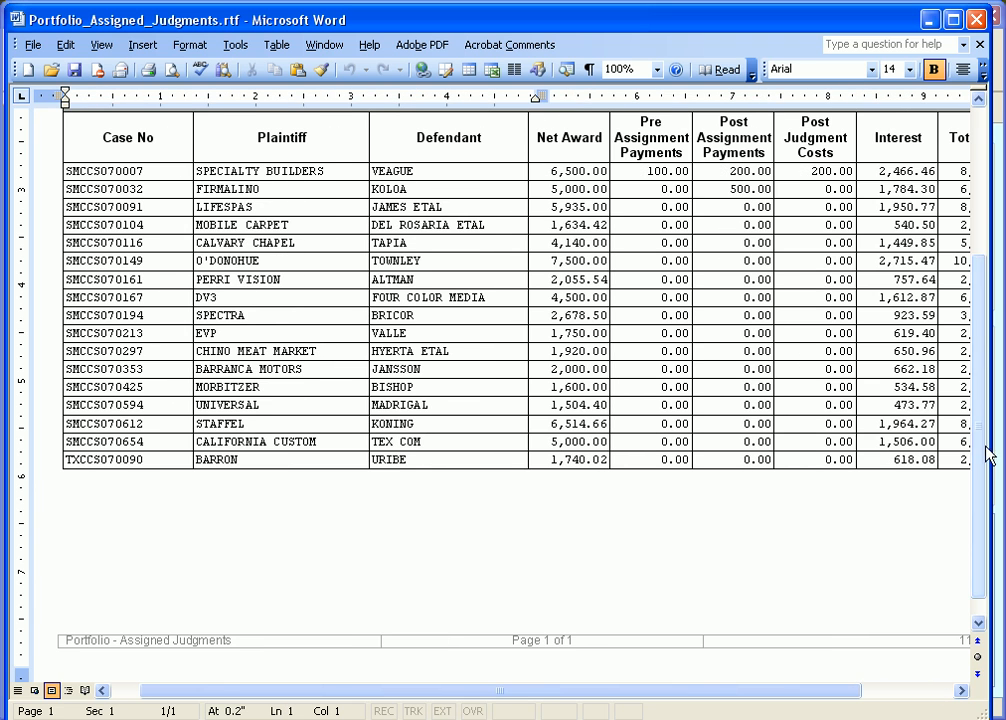
{"action": "scroll", "coordinate": [987, 455], "scroll_direction": "up", "scroll_amount": 3}
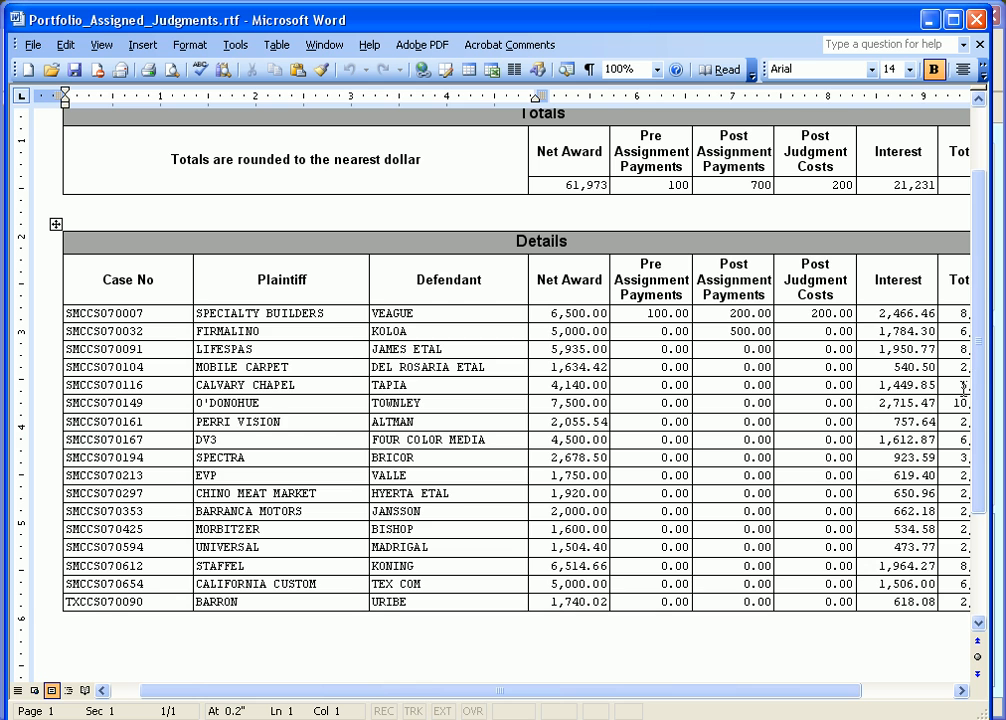
{"action": "scroll", "coordinate": [975, 385], "scroll_direction": "up", "scroll_amount": 1}
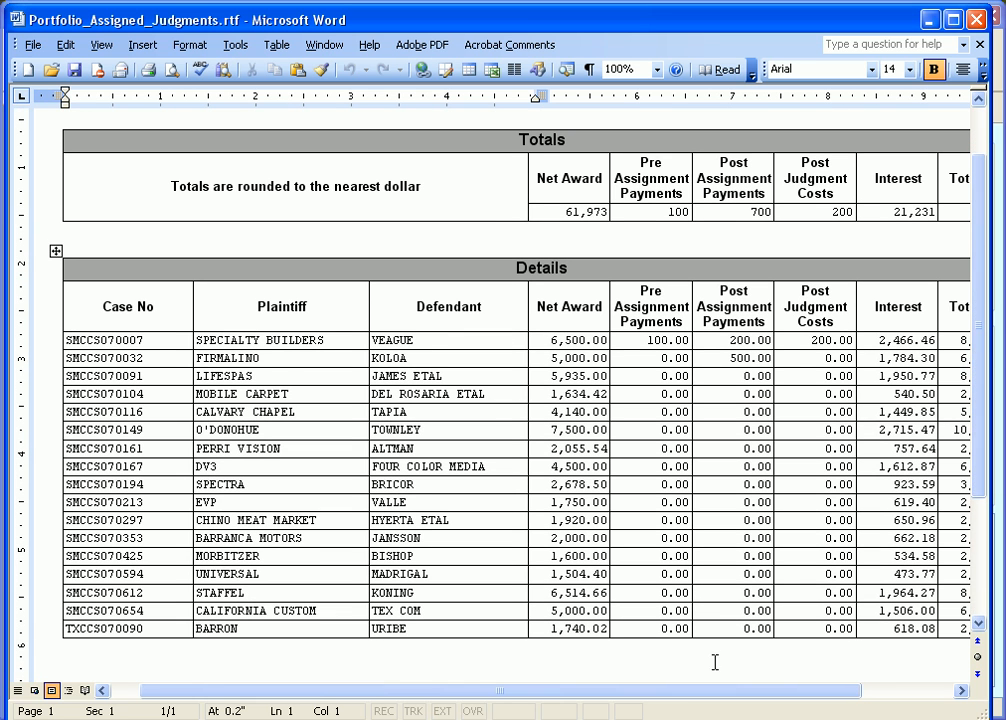
{"action": "left_click_drag", "start_coordinate": [708, 691], "coordinate": [720, 691]}
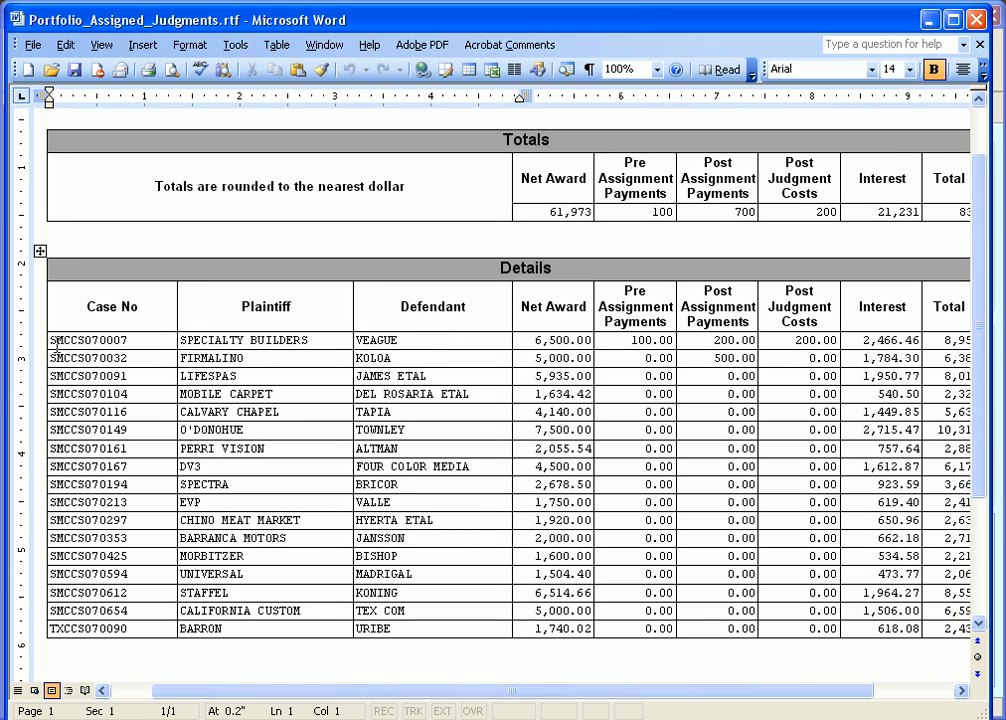
{"action": "left_click_drag", "start_coordinate": [602, 692], "coordinate": [653, 697]}
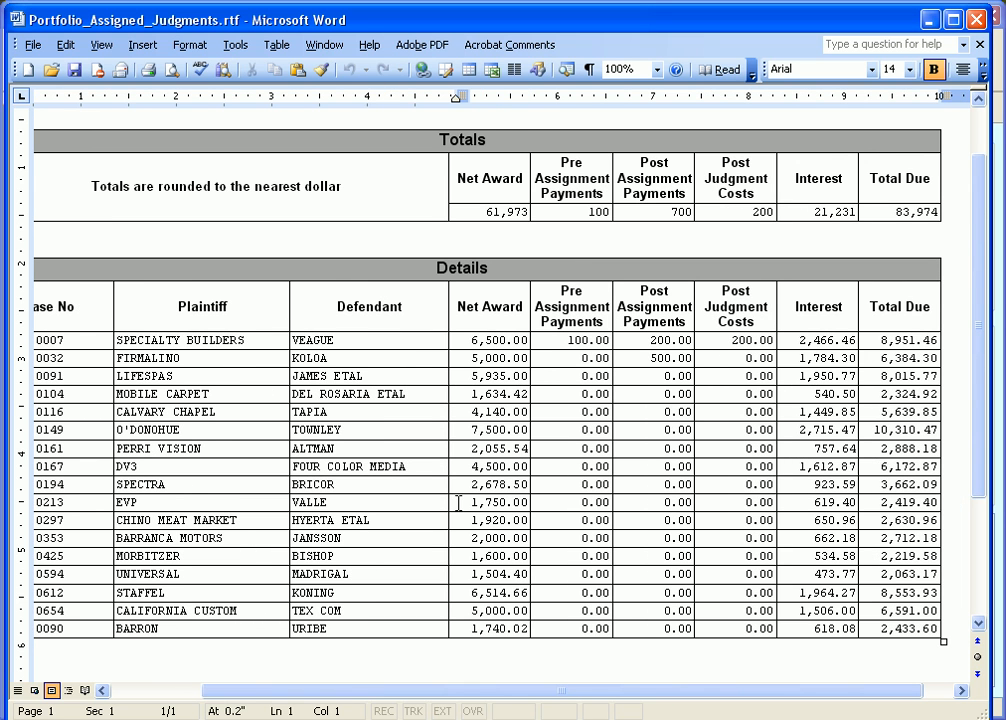
Examine the Details table's amount columns from Net Award through Total Due
{"action": "left_click", "coordinate": [481, 307]}
{"action": "left_click", "coordinate": [586, 318]}
{"action": "left_click", "coordinate": [672, 320]}
{"action": "left_click", "coordinate": [724, 308]}
{"action": "left_click", "coordinate": [810, 308]}
{"action": "left_click", "coordinate": [492, 307]}
{"action": "left_click", "coordinate": [593, 320]}
{"action": "left_click", "coordinate": [674, 310]}
{"action": "left_click", "coordinate": [736, 309]}
{"action": "left_click", "coordinate": [790, 318]}
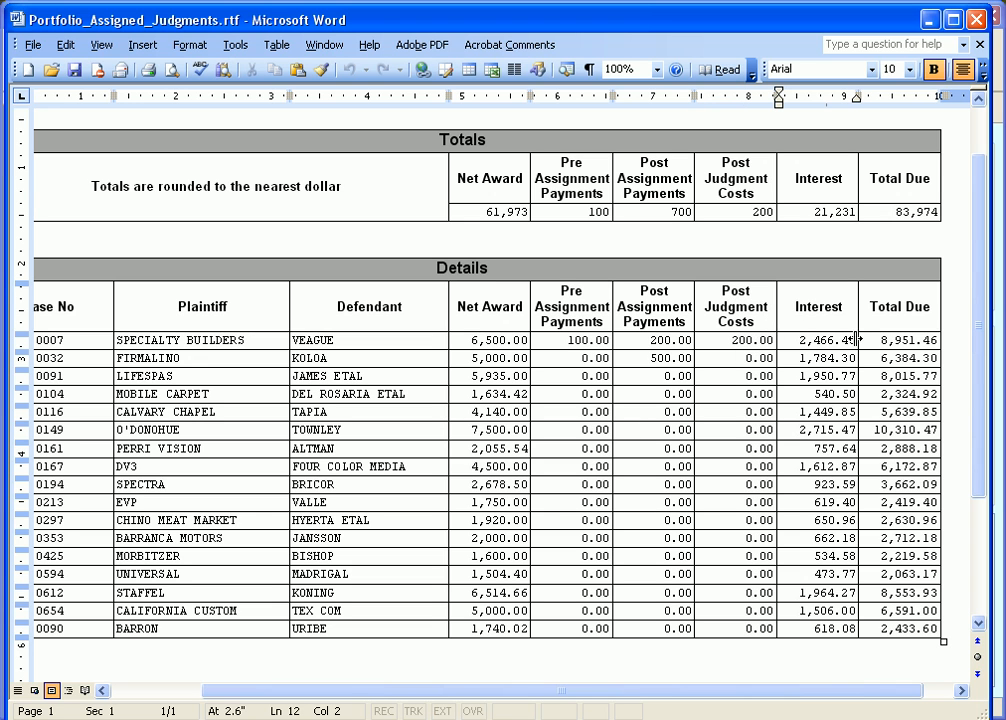
{"action": "mouse_move", "coordinate": [940, 340]}
{"action": "left_mouse_down"}
{"action": "mouse_move", "coordinate": [944, 352]}
{"action": "mouse_move", "coordinate": [924, 343]}
{"action": "mouse_move", "coordinate": [932, 342]}
{"action": "left_mouse_up"}
Examine the Totals table's columns, highlight the overall Total Due amount, and close the report
{"action": "left_click", "coordinate": [903, 181]}
{"action": "left_click", "coordinate": [824, 178]}
{"action": "left_click_drag", "start_coordinate": [755, 178], "coordinate": [747, 178]}
{"action": "left_click_drag", "start_coordinate": [671, 178], "coordinate": [662, 178]}
{"action": "left_click", "coordinate": [577, 178]}
{"action": "left_click", "coordinate": [479, 173]}
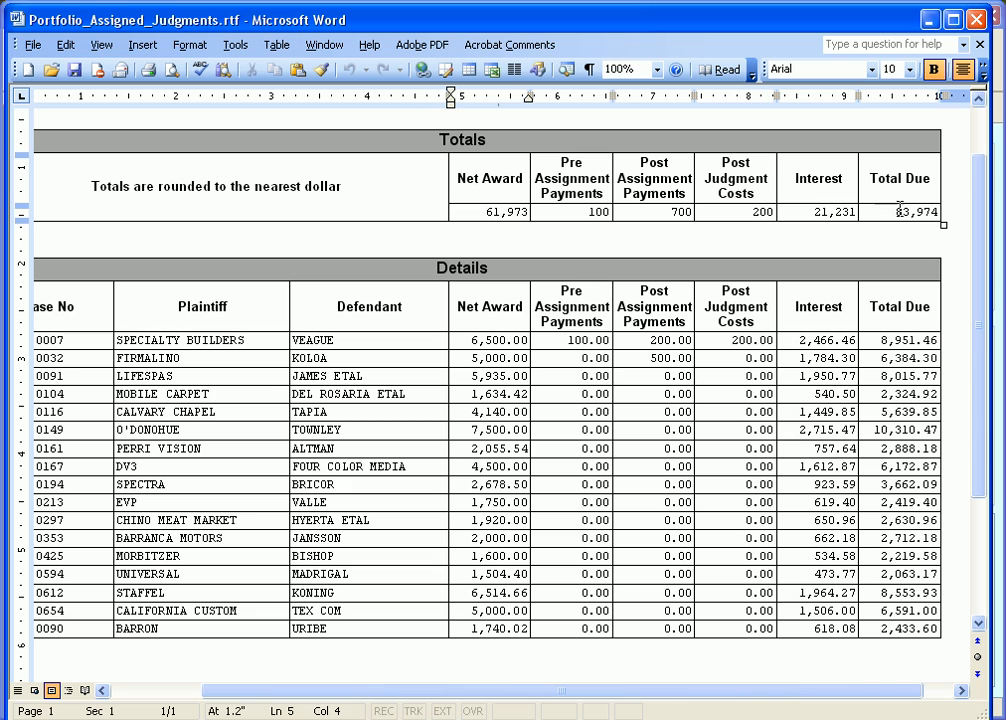
{"action": "left_click_drag", "start_coordinate": [891, 212], "coordinate": [942, 213]}
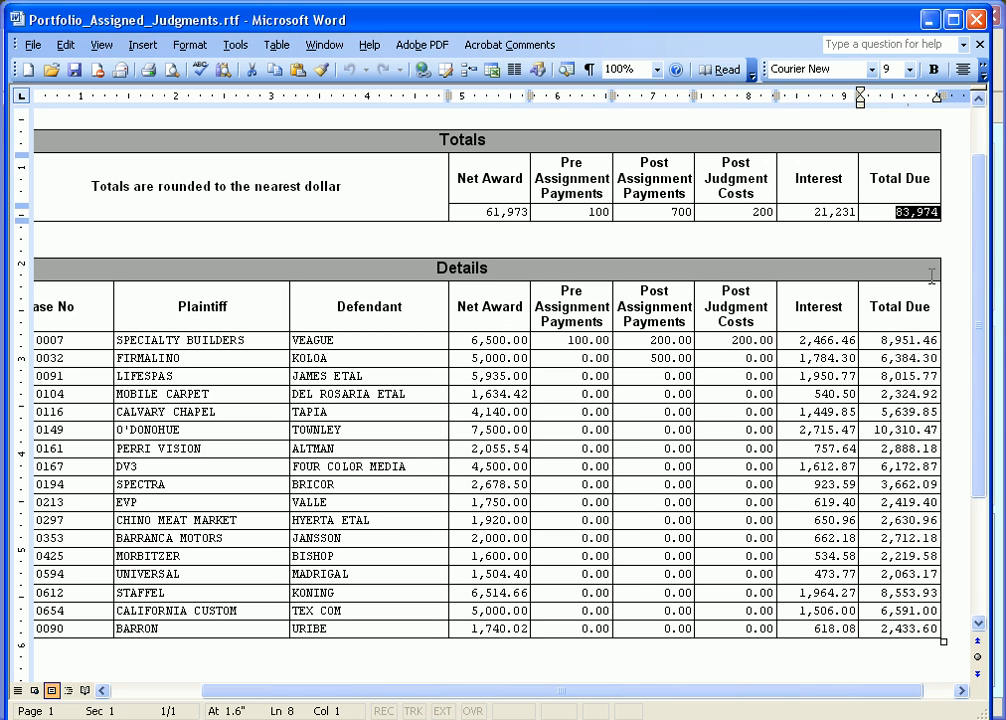
{"action": "left_click", "coordinate": [979, 20]}
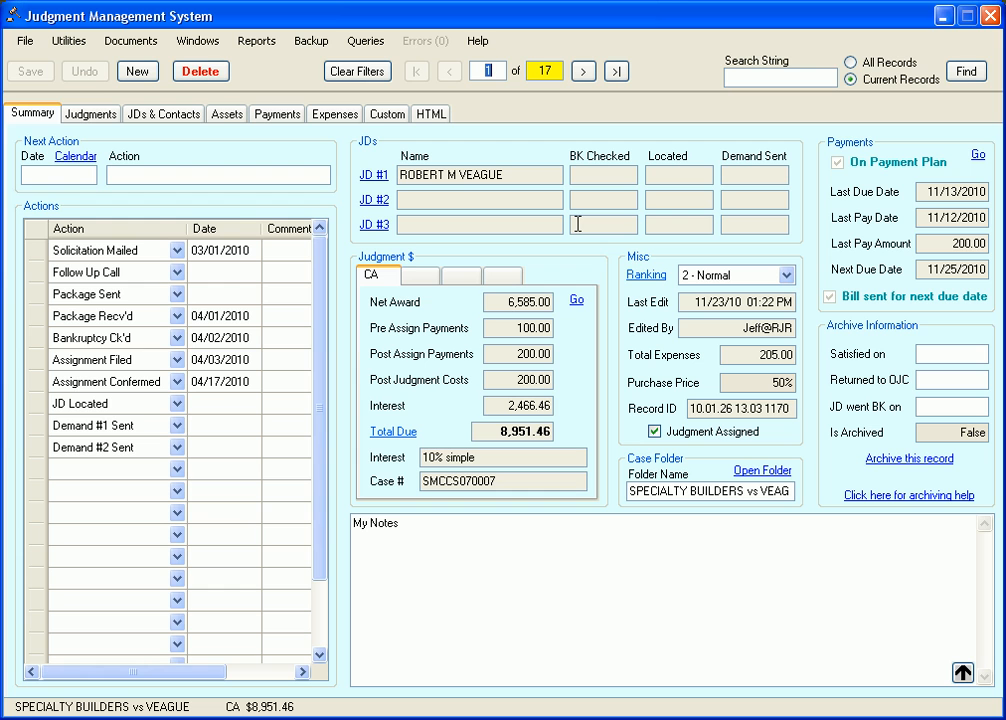
Narrow the current records to judgments whose court State exactly matches TX
{"action": "left_click", "coordinate": [90, 114]}
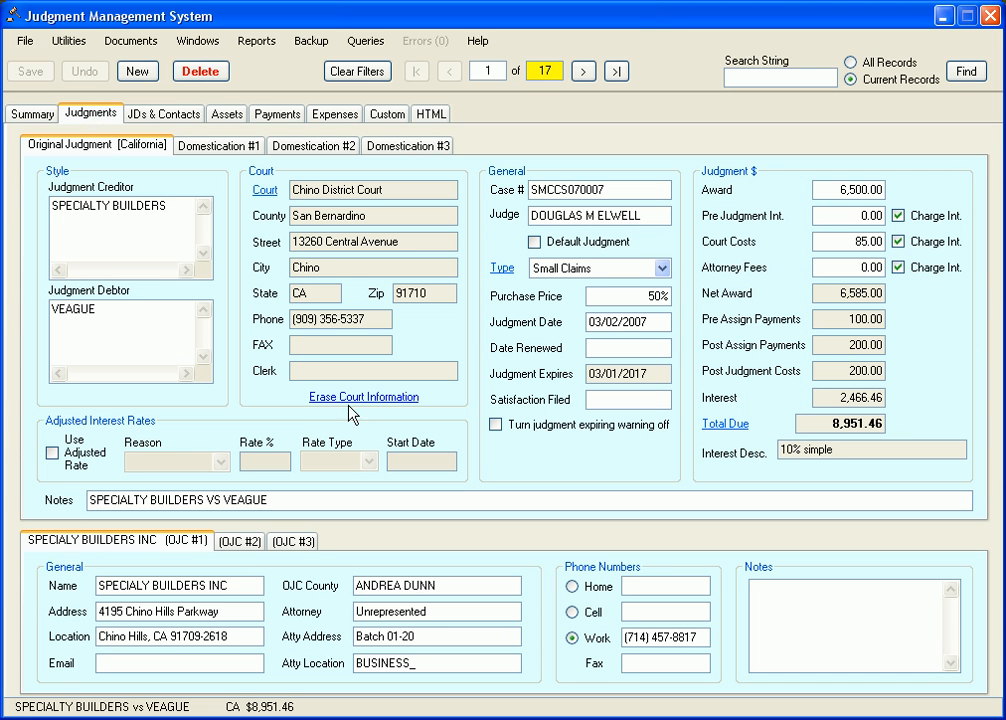
{"action": "right_click", "coordinate": [272, 296]}
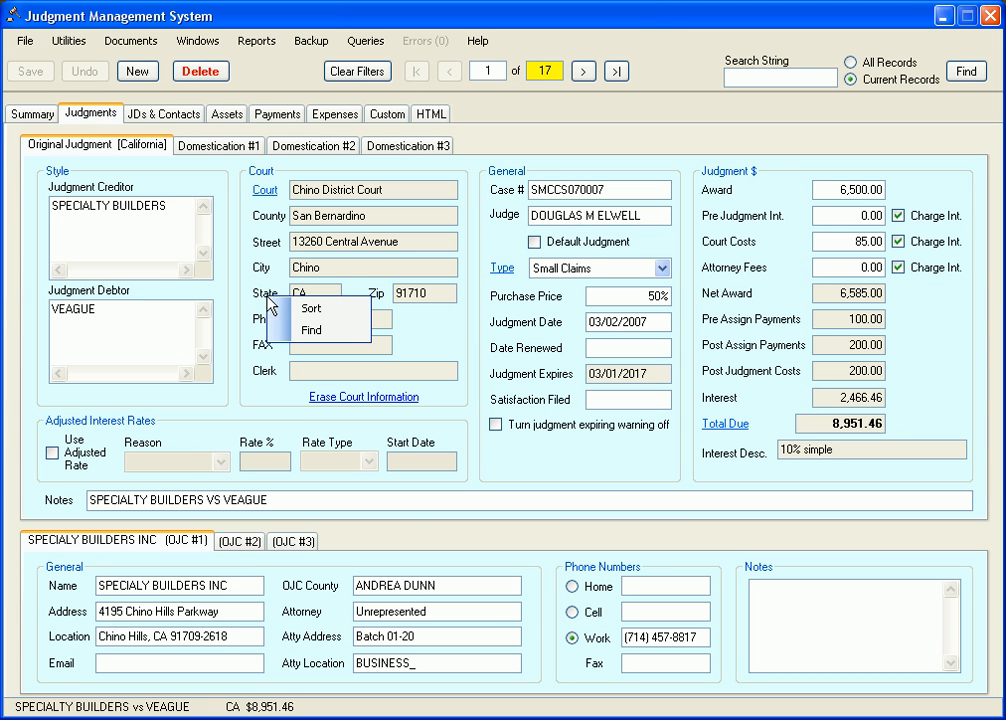
{"action": "left_click", "coordinate": [311, 330]}
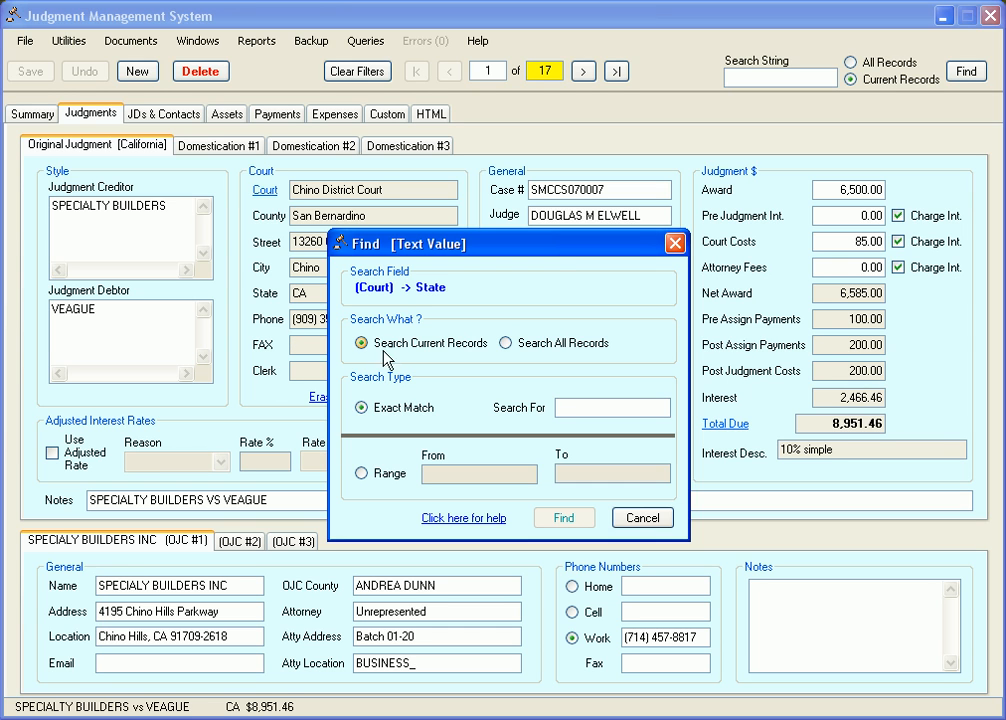
{"action": "left_click", "coordinate": [556, 411]}
{"action": "type", "text": "TZ"}
{"action": "key", "text": "BackSpace"}
{"action": "type", "text": "X"}
{"action": "left_click", "coordinate": [562, 520]}
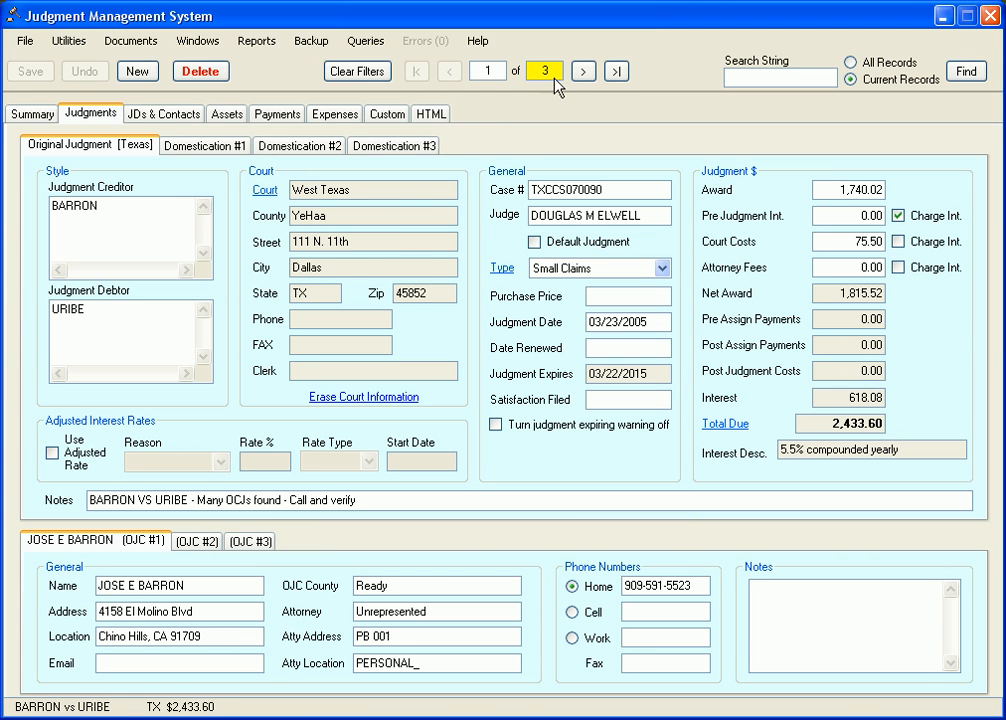
Generate a portfolio report titled "Portfolio - TX" from only the currently selected records, and review it before closing it
{"action": "left_click", "coordinate": [258, 41]}
{"action": "left_click", "coordinate": [285, 67]}
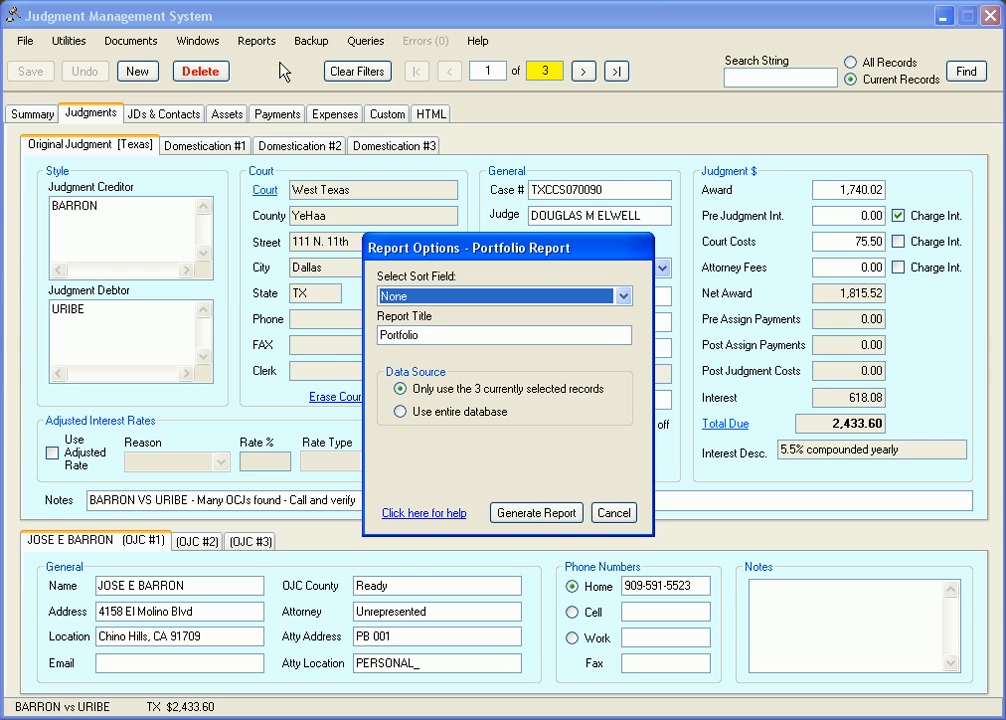
{"action": "left_click", "coordinate": [432, 329]}
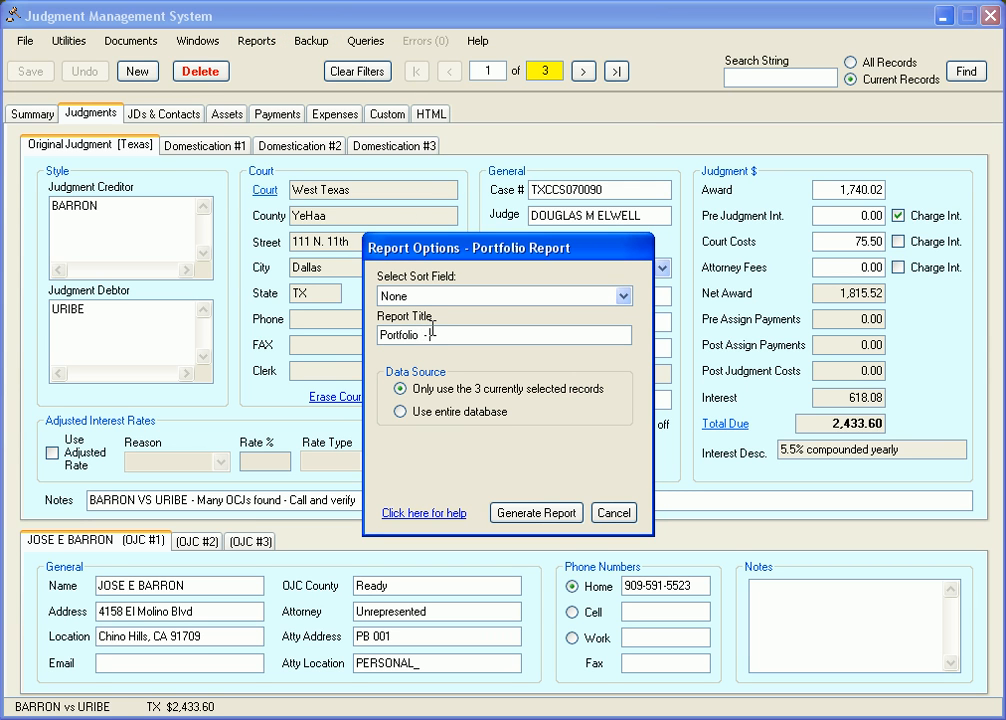
{"action": "left_click", "coordinate": [505, 512]}
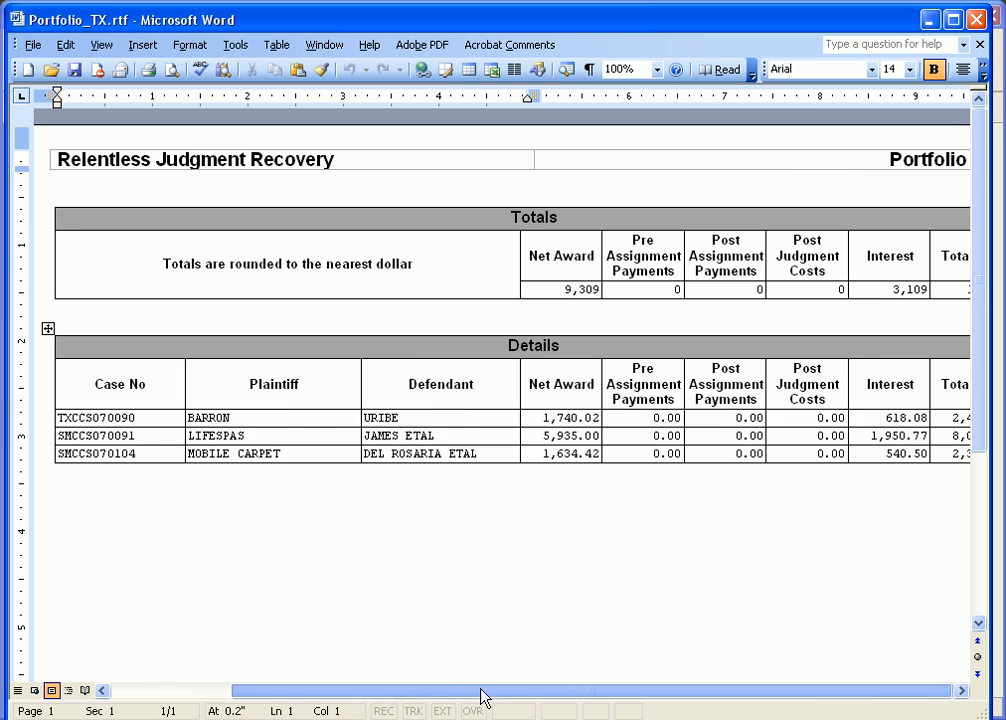
{"action": "left_click_drag", "start_coordinate": [475, 698], "coordinate": [490, 698]}
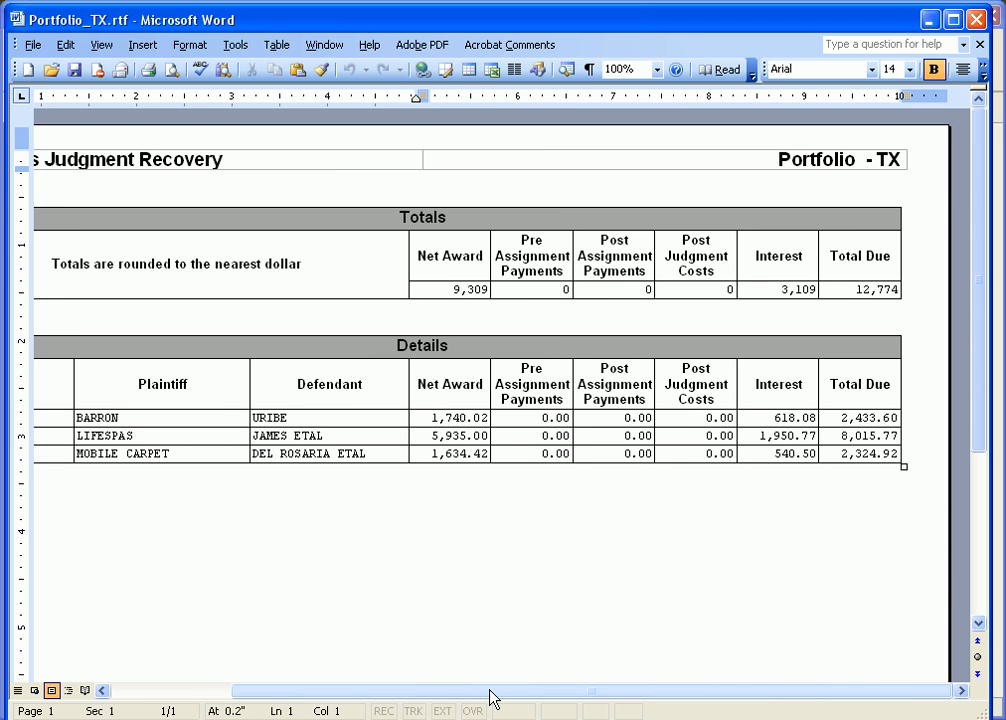
{"action": "left_click", "coordinate": [978, 20]}
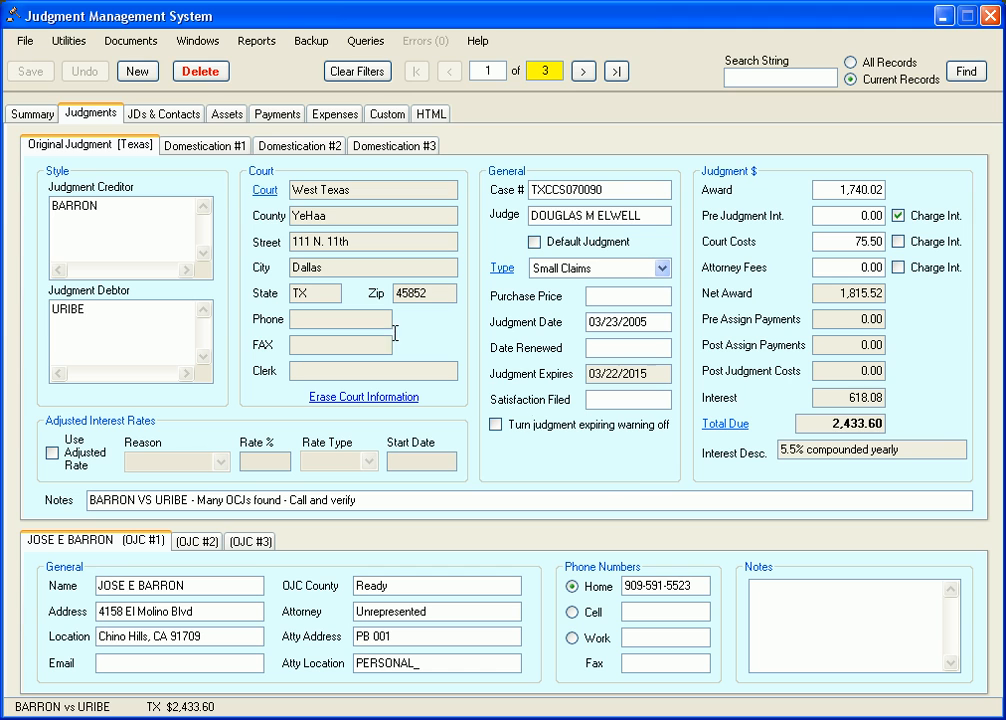
Generate a Net Profits report using the entire database for the date range 01/01/2010 to 12/31/2010
{"action": "left_click", "coordinate": [245, 47]}
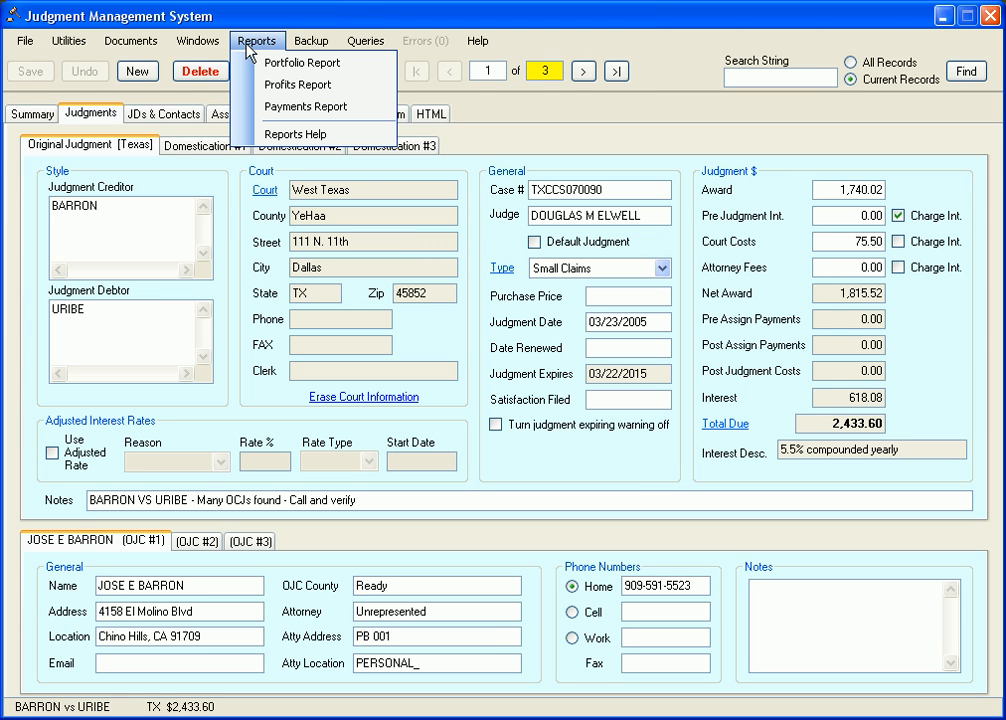
{"action": "left_click", "coordinate": [277, 89]}
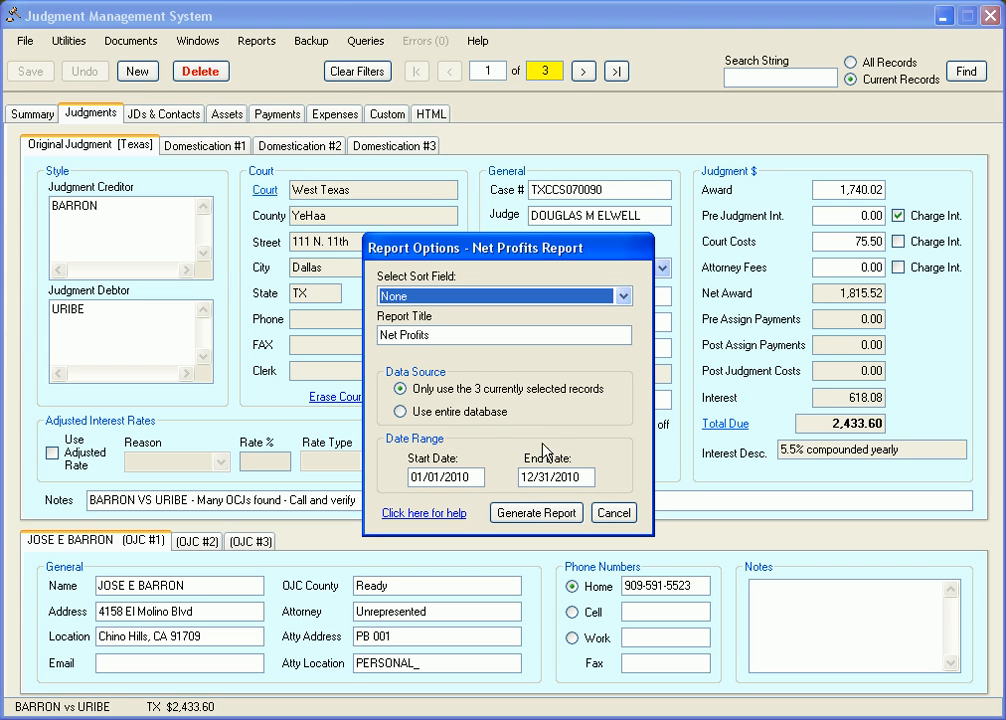
{"action": "left_click", "coordinate": [433, 412]}
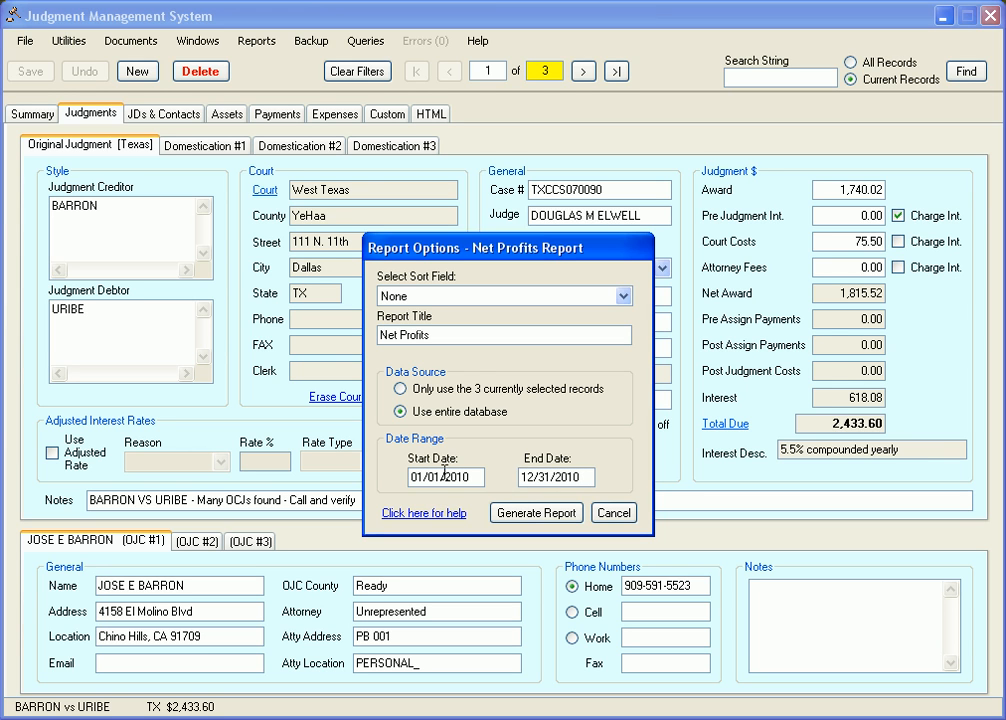
{"action": "left_click", "coordinate": [521, 516]}
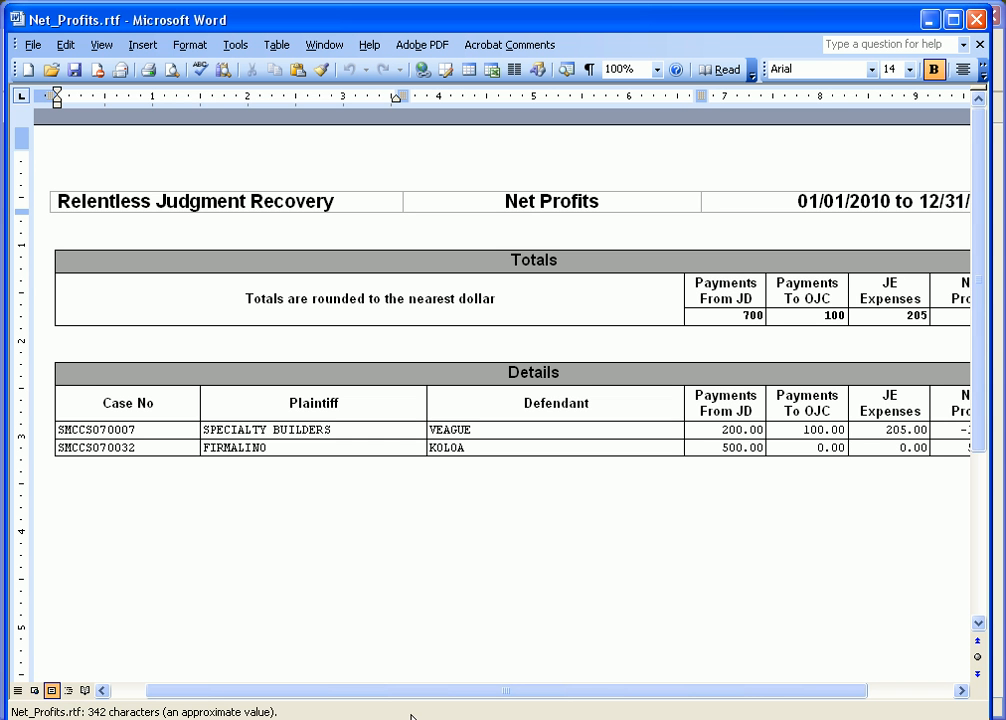
Examine the Net Profits report's title, date range and the case numbers listed in its Details table
{"action": "left_click", "coordinate": [539, 201]}
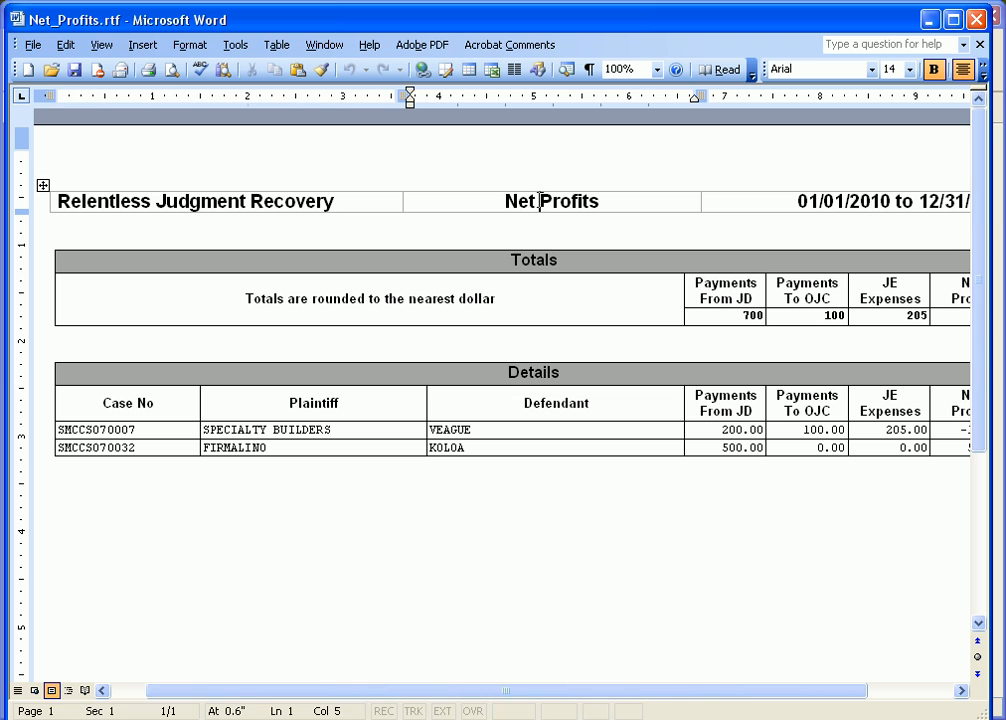
{"action": "left_click_drag", "start_coordinate": [530, 694], "coordinate": [600, 630]}
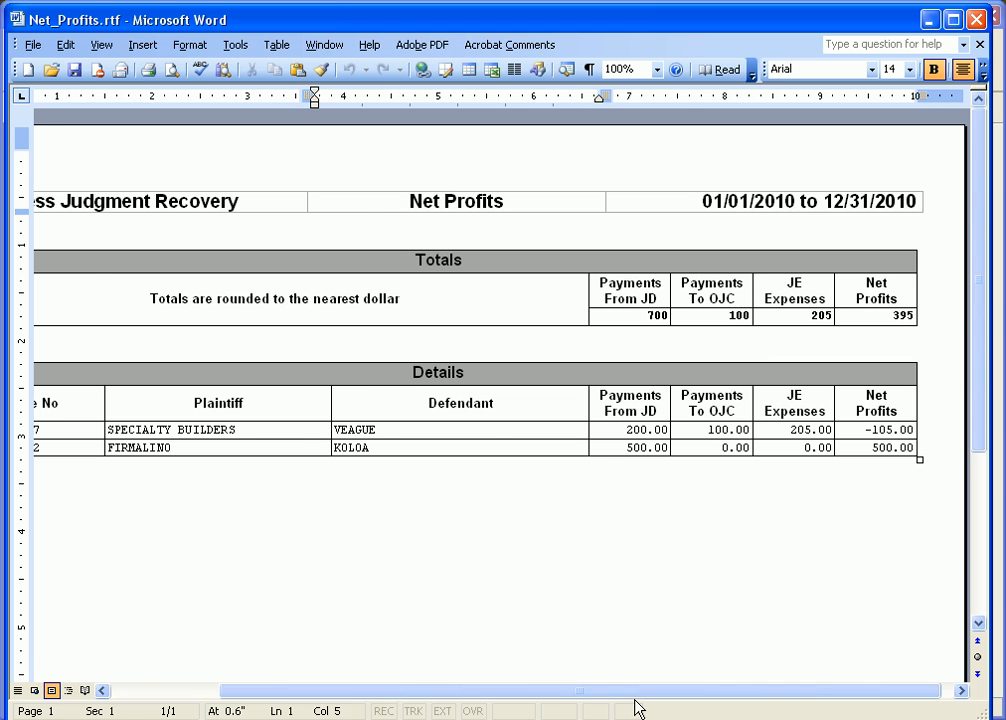
{"action": "left_click_drag", "start_coordinate": [635, 705], "coordinate": [520, 703]}
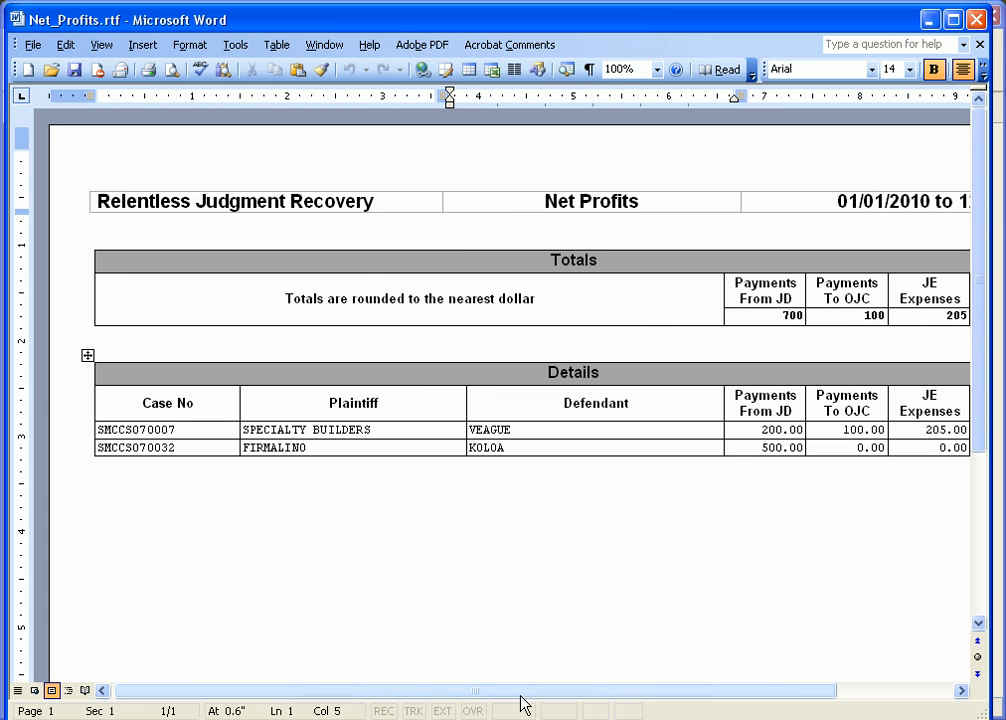
{"action": "left_click", "coordinate": [199, 429]}
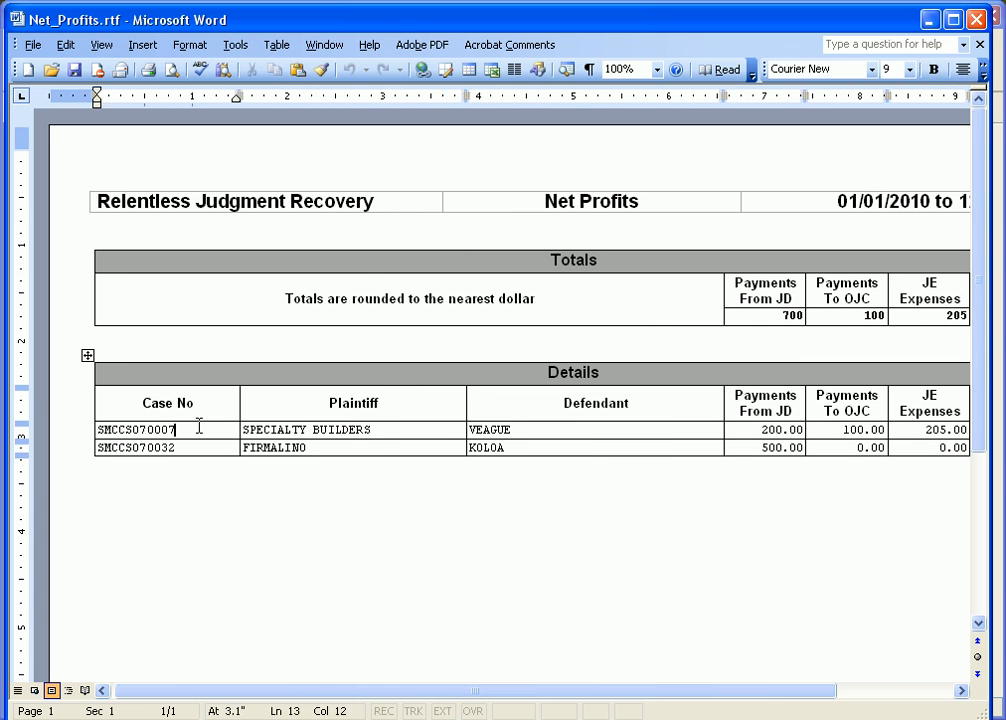
{"action": "left_click", "coordinate": [209, 447]}
{"action": "left_click_drag", "start_coordinate": [512, 690], "coordinate": [630, 695]}
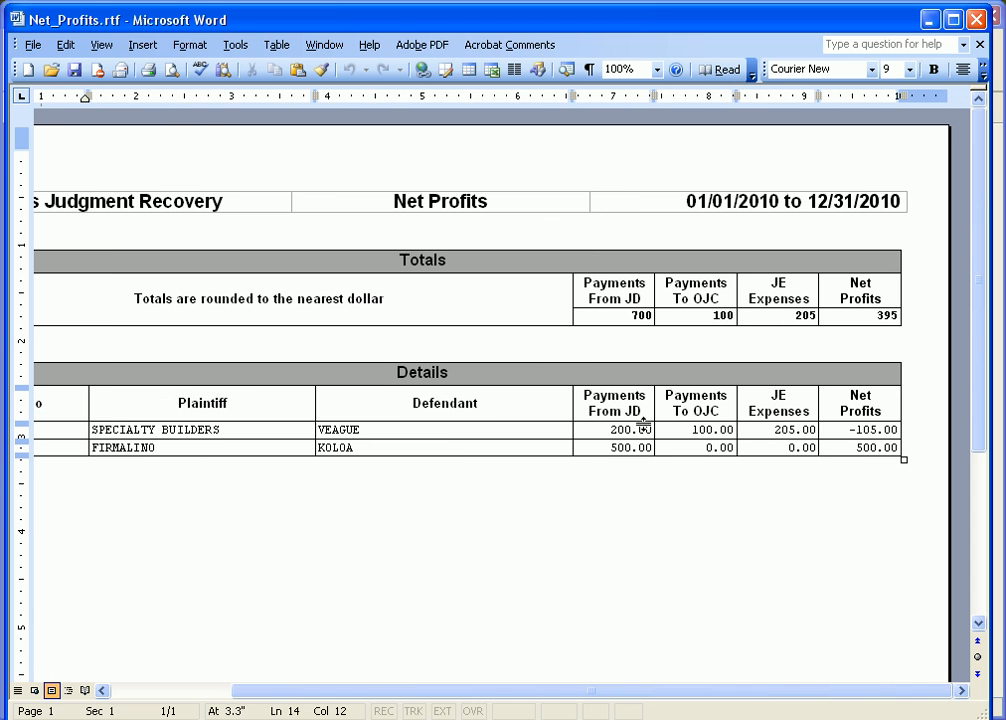
Examine the payments, JE expenses and net profits columns in the Totals table, and close the Net Profits report
{"action": "left_click", "coordinate": [627, 405]}
{"action": "left_click", "coordinate": [631, 315]}
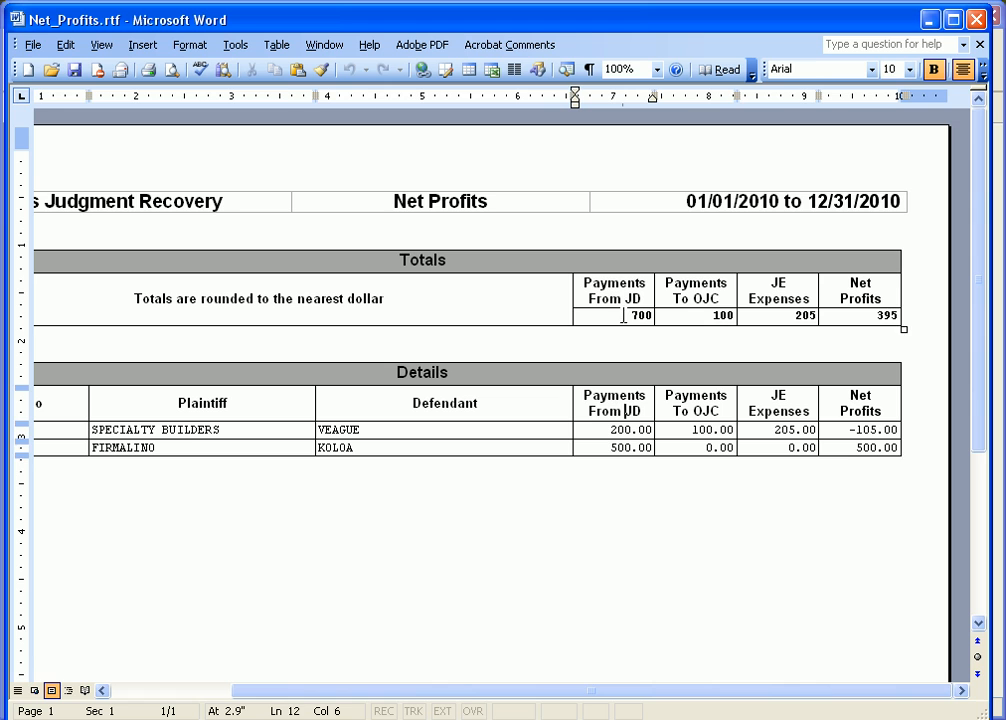
{"action": "left_click", "coordinate": [699, 315]}
{"action": "left_click", "coordinate": [785, 316]}
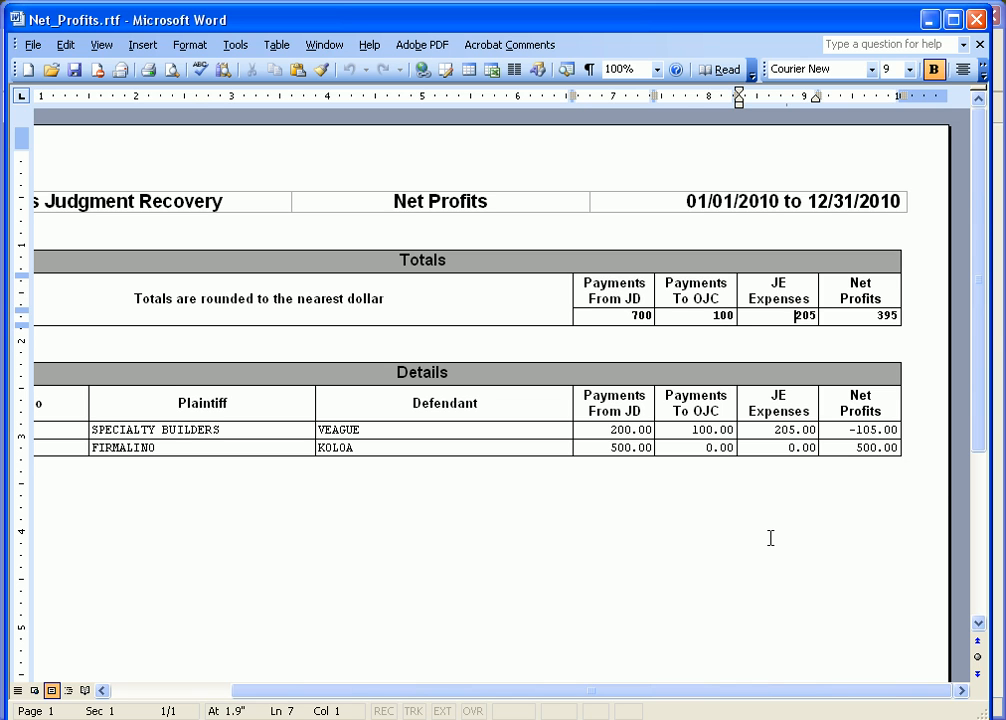
{"action": "left_click", "coordinate": [874, 316]}
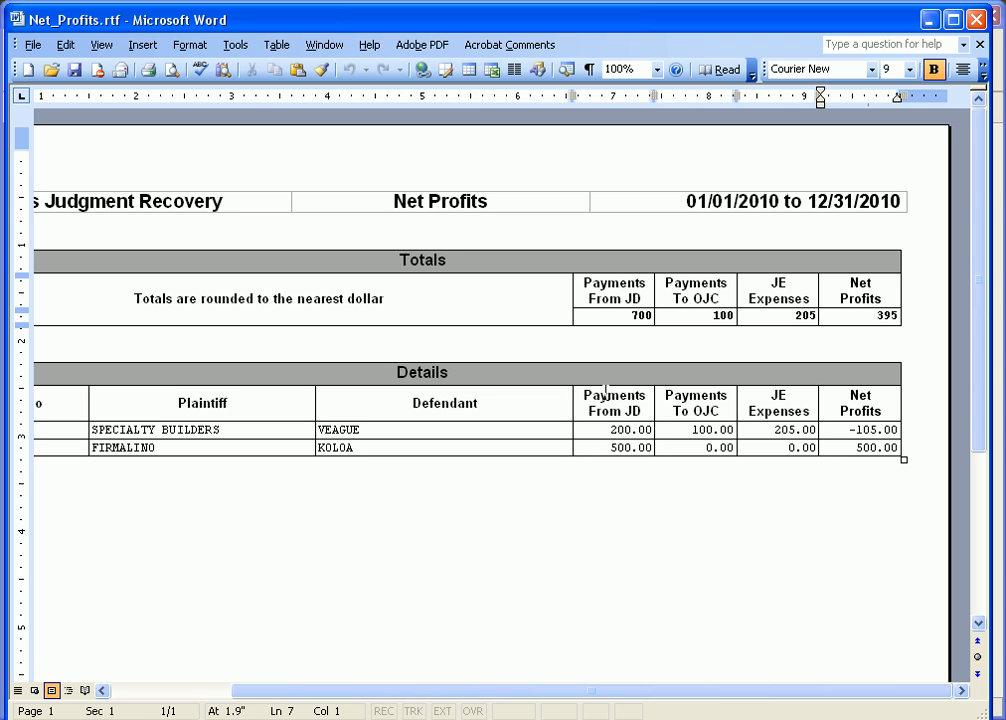
{"action": "left_click", "coordinate": [611, 318]}
{"action": "left_click", "coordinate": [420, 295]}
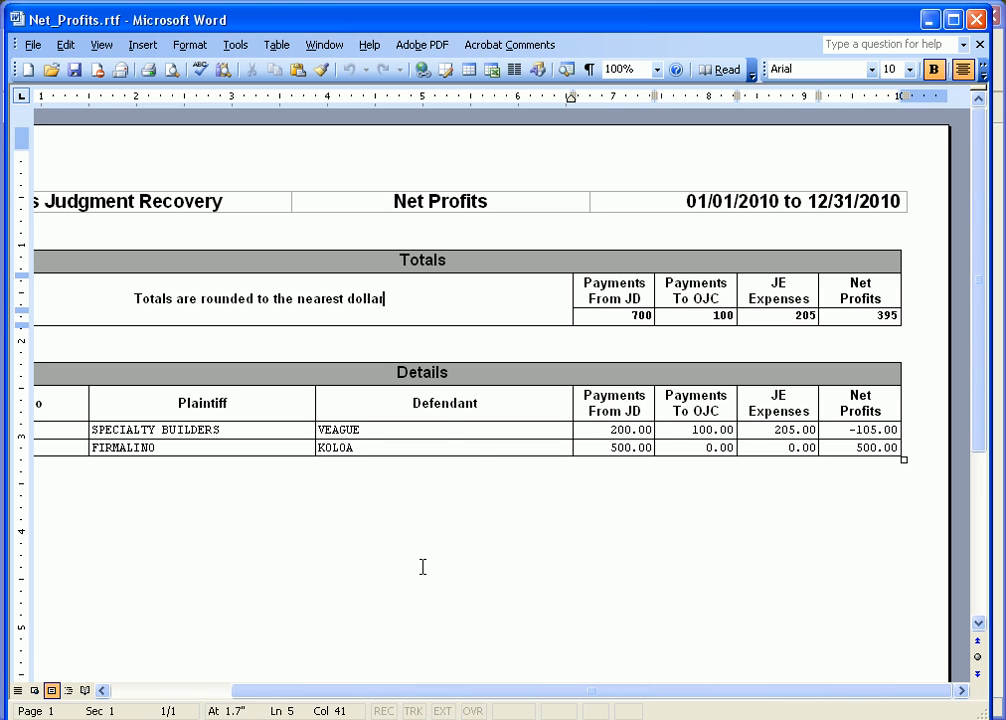
{"action": "left_click", "coordinate": [845, 314]}
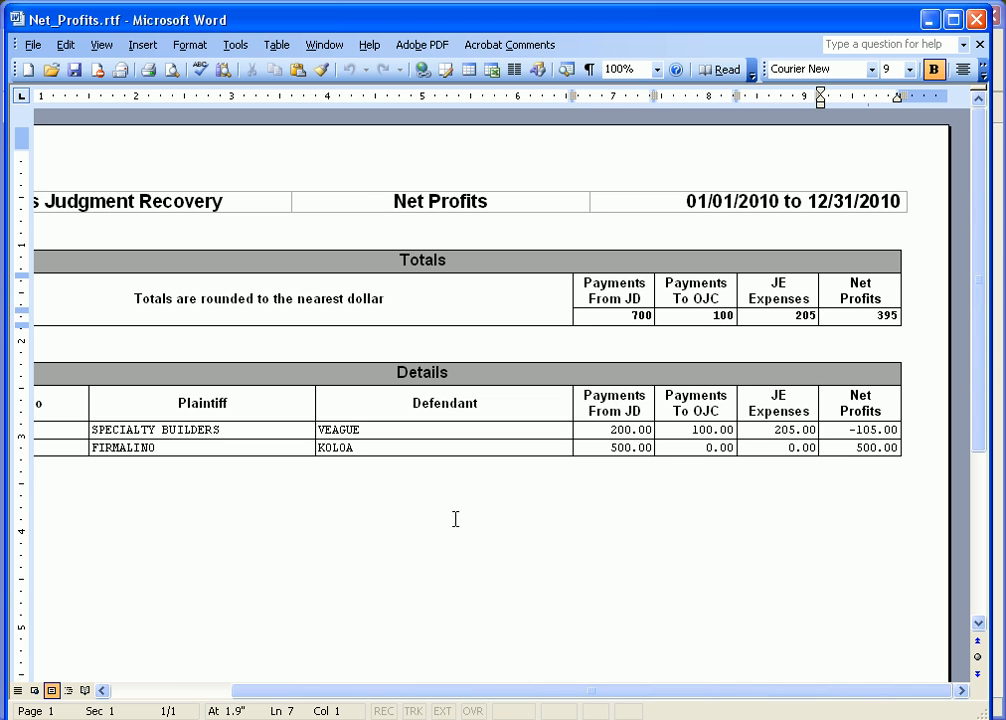
{"action": "left_click_drag", "start_coordinate": [280, 700], "coordinate": [157, 690]}
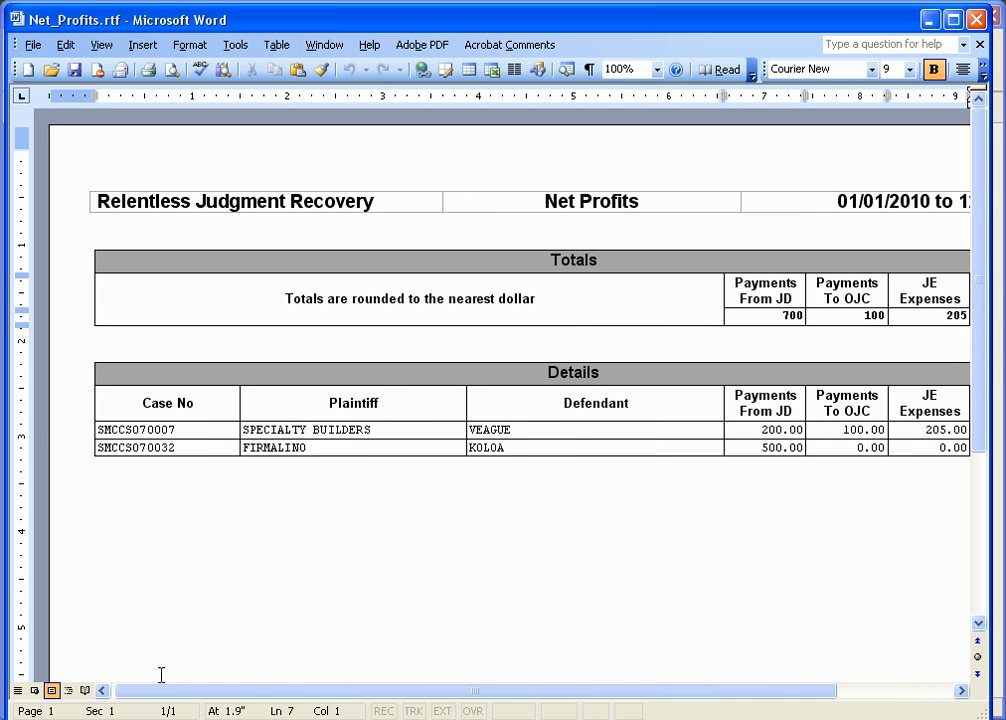
{"action": "left_click", "coordinate": [974, 26]}
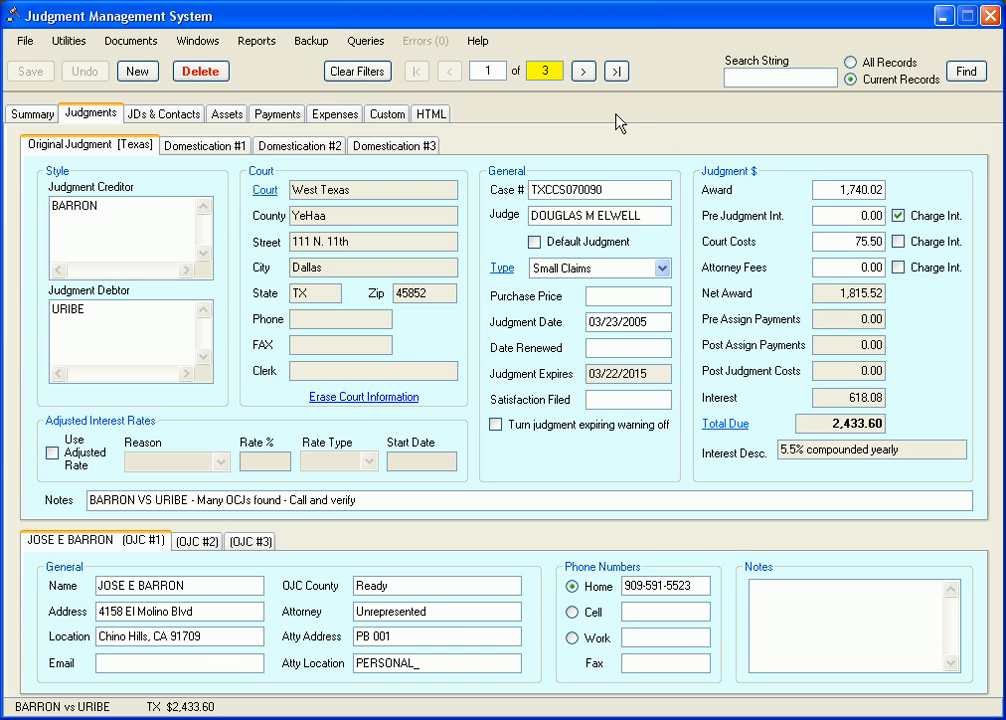
Clear the Texas filter and find the judgments whose "Is on payment plan" field is checked
{"action": "left_click", "coordinate": [257, 41]}
{"action": "left_click", "coordinate": [500, 117]}
{"action": "left_click", "coordinate": [264, 117]}
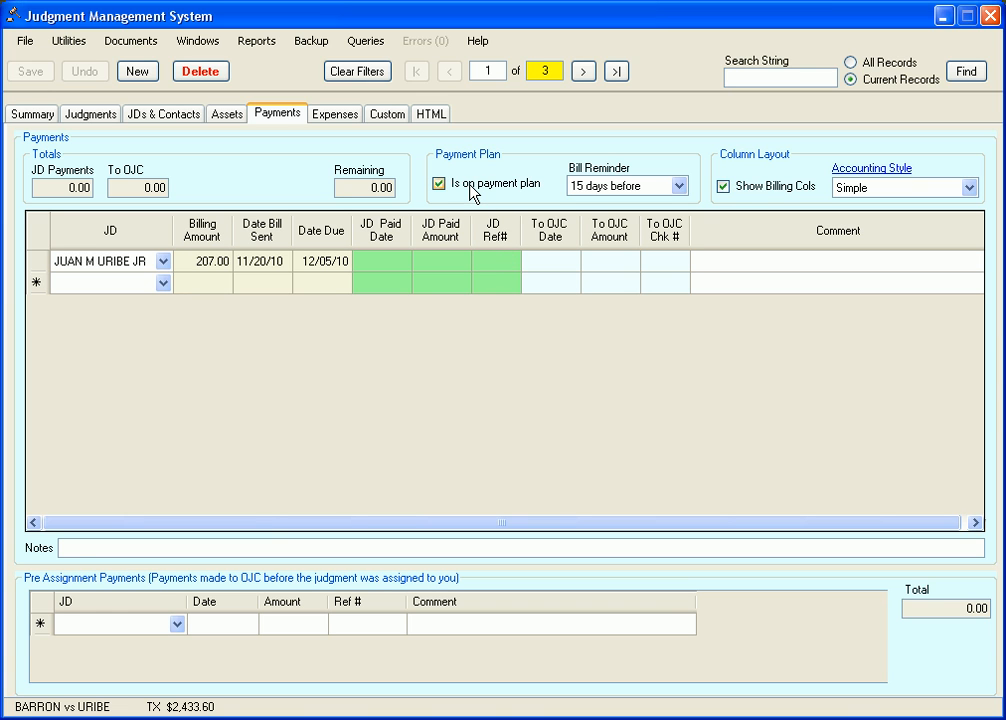
{"action": "left_click", "coordinate": [357, 71]}
{"action": "right_click", "coordinate": [468, 194]}
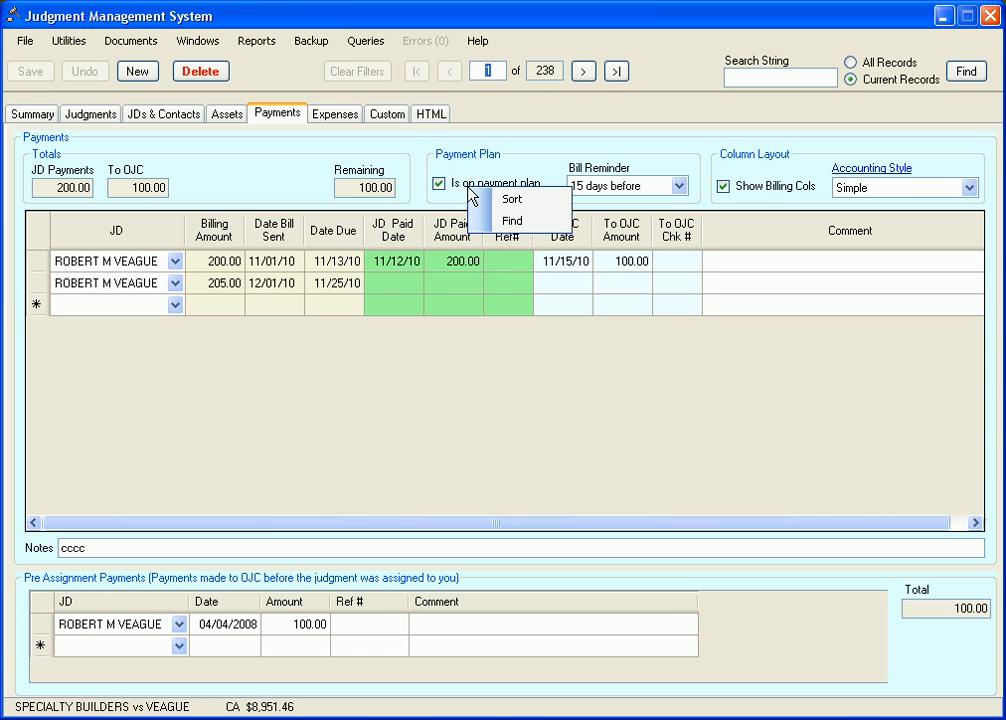
{"action": "left_click", "coordinate": [505, 220]}
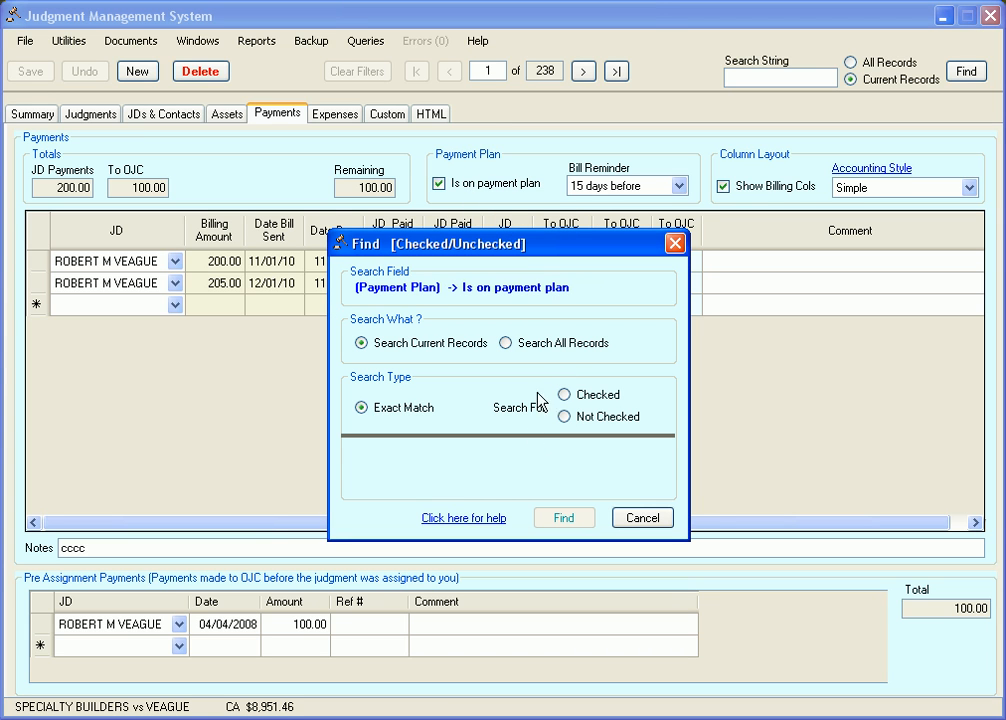
{"action": "left_click", "coordinate": [585, 396]}
{"action": "left_click", "coordinate": [564, 520]}
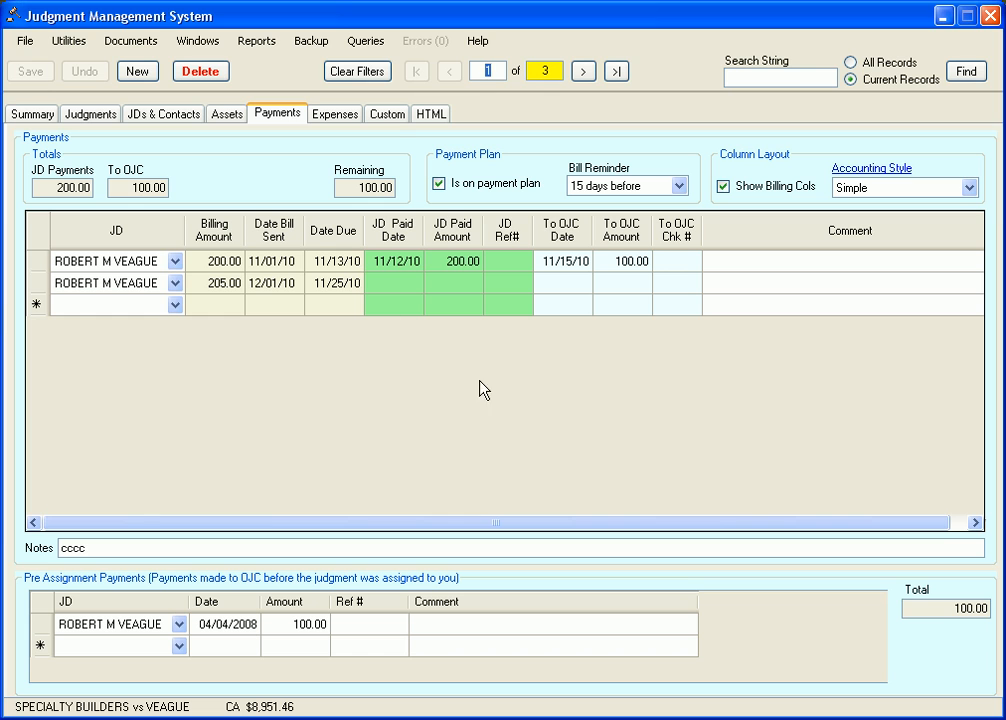
Generate a Payments report from only the currently selected payment-plan records, unsorted, and display it at 100% zoom
{"action": "left_click", "coordinate": [257, 41]}
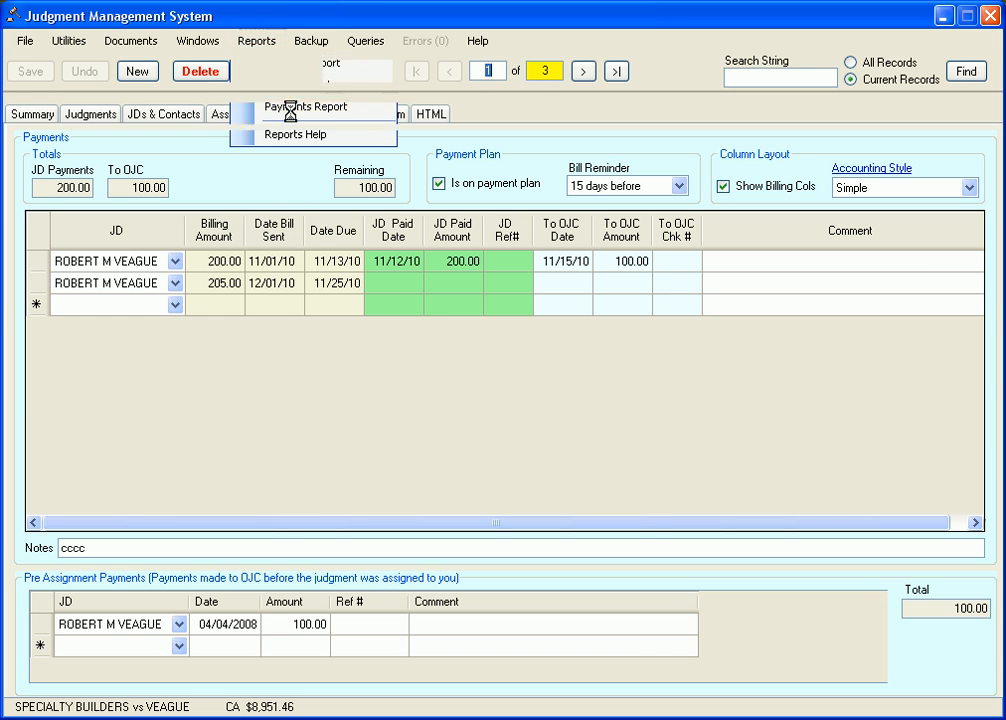
{"action": "left_click", "coordinate": [292, 108]}
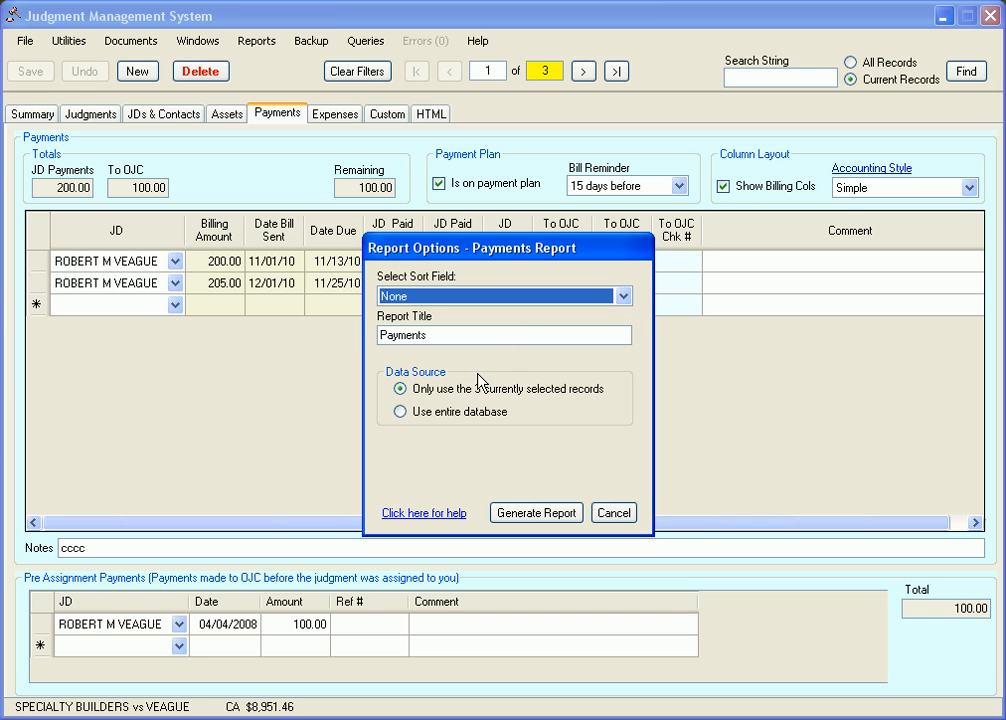
{"action": "left_click", "coordinate": [535, 513]}
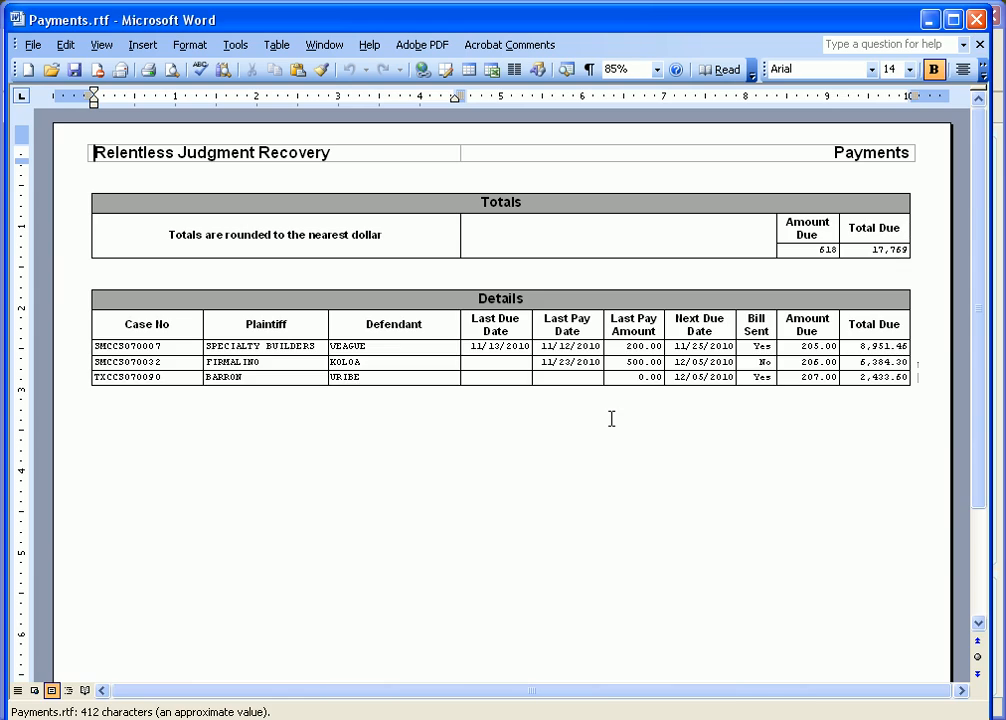
{"action": "left_click", "coordinate": [657, 69]}
{"action": "left_click", "coordinate": [634, 127]}
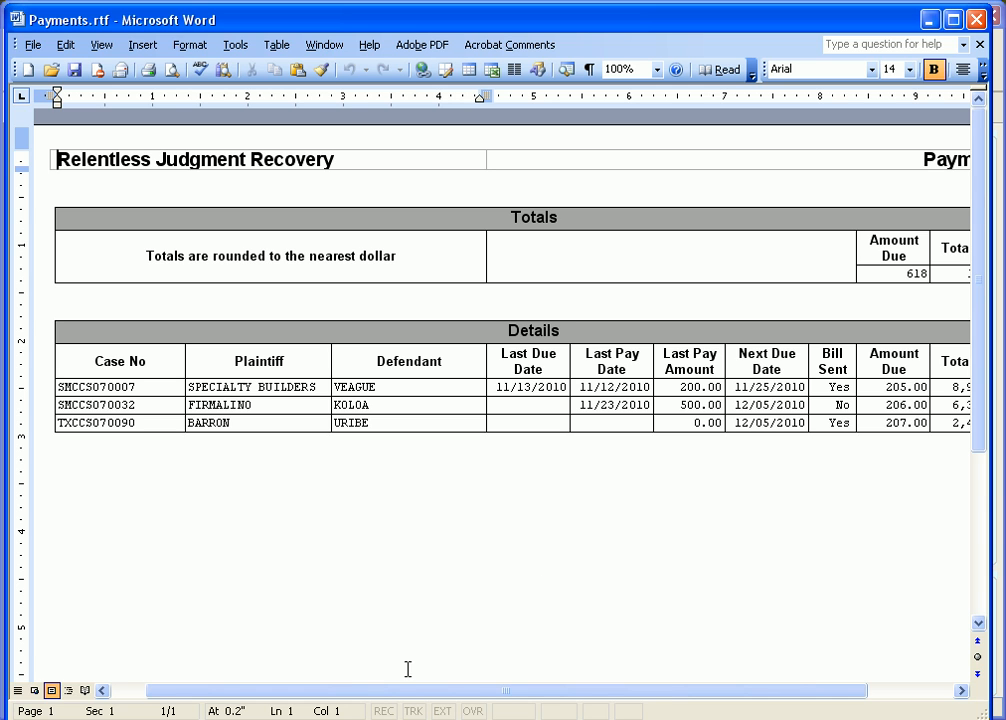
Examine the Details columns of the Payments report, from Case No to Amount Due, and close the report
{"action": "left_click", "coordinate": [166, 362]}
{"action": "left_click", "coordinate": [248, 360]}
{"action": "left_click", "coordinate": [385, 362]}
{"action": "left_click_drag", "start_coordinate": [483, 690], "coordinate": [568, 697]}
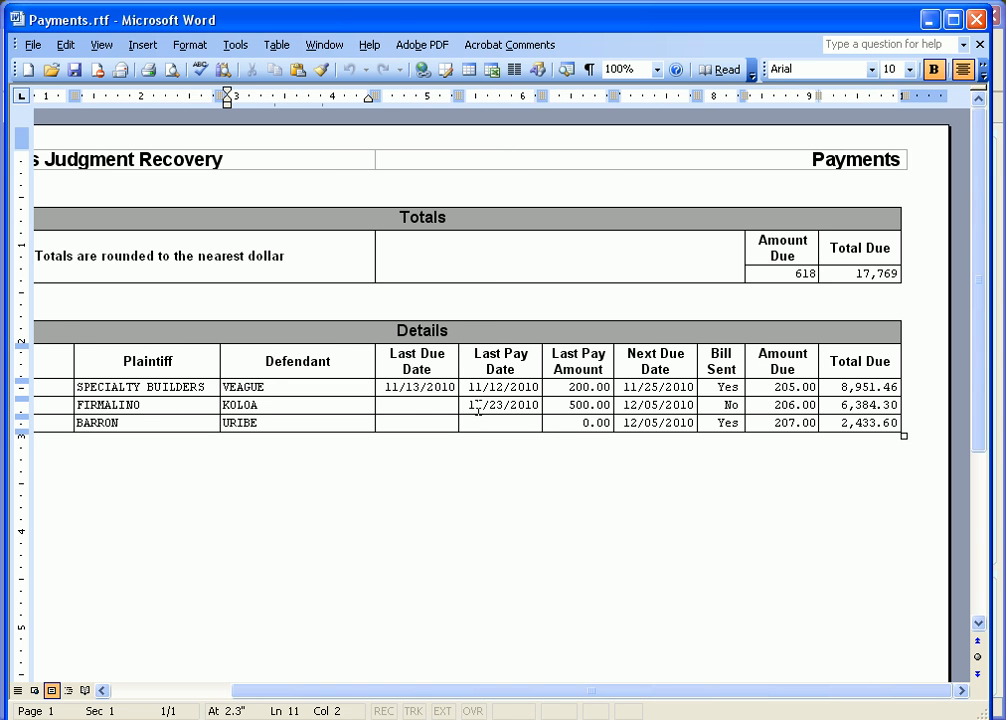
{"action": "left_click", "coordinate": [420, 355]}
{"action": "left_click", "coordinate": [507, 366]}
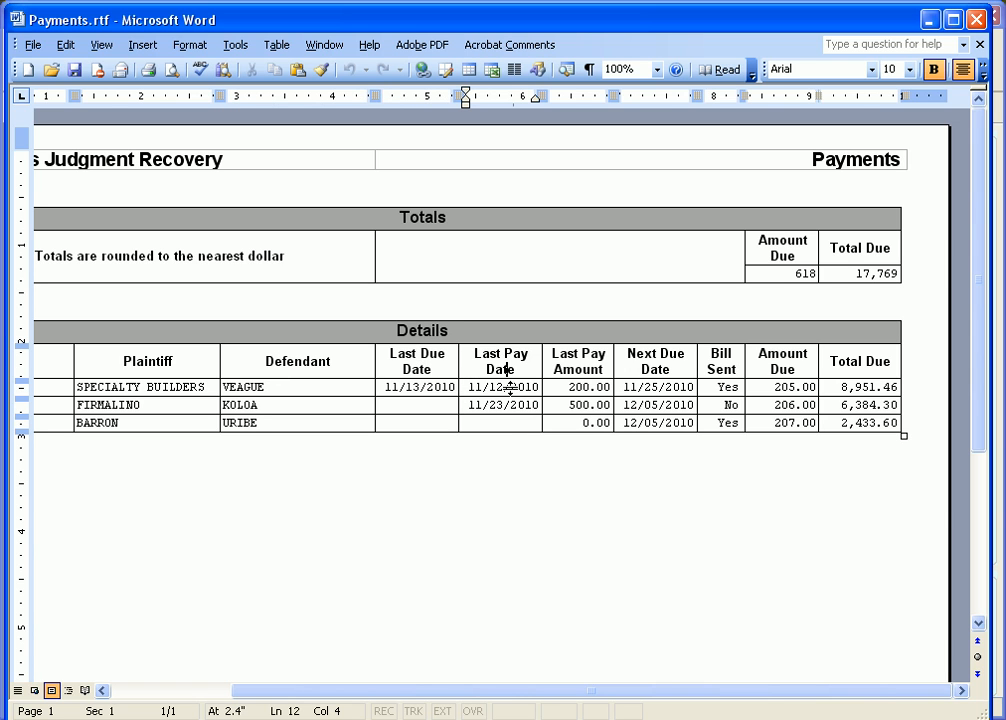
{"action": "left_click", "coordinate": [606, 372]}
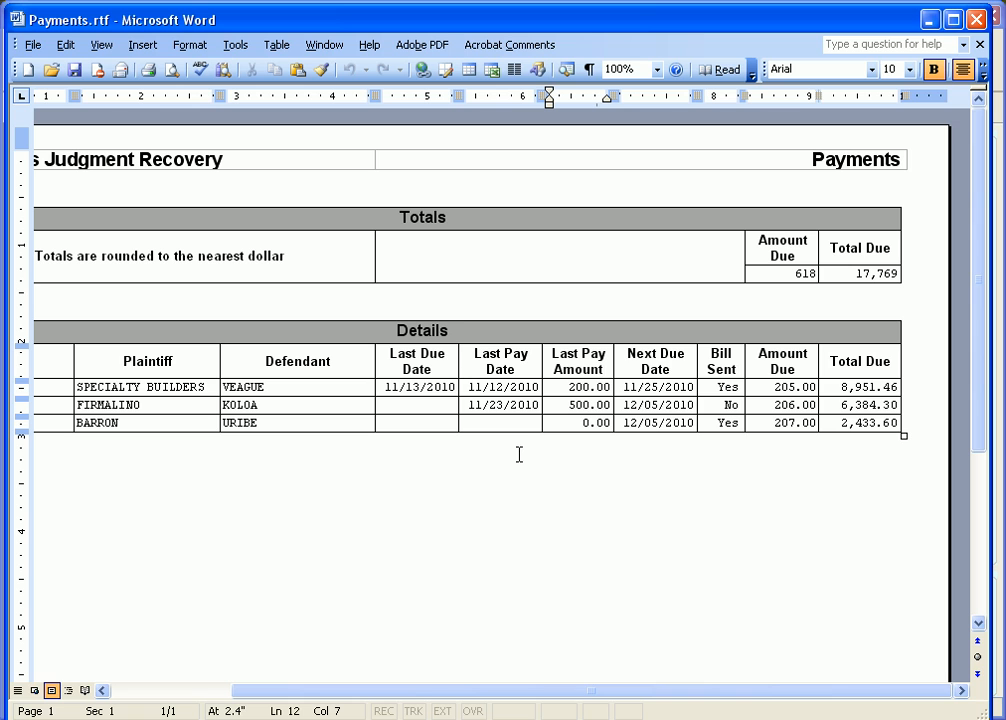
{"action": "left_click", "coordinate": [658, 387]}
{"action": "left_click", "coordinate": [737, 386]}
{"action": "left_click", "coordinate": [769, 388]}
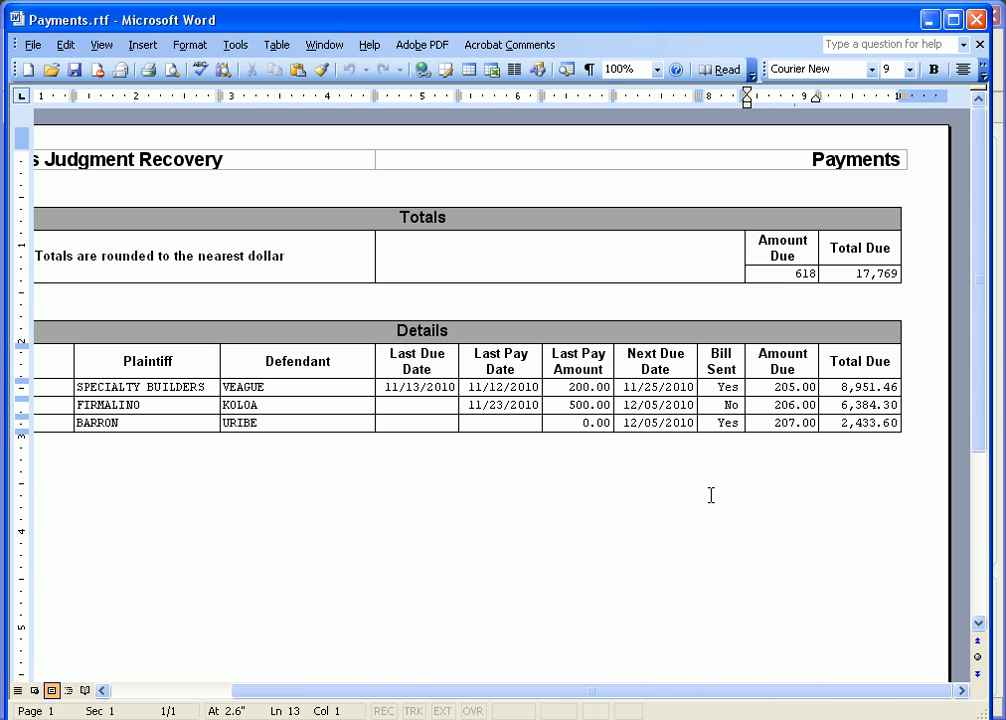
{"action": "left_click", "coordinate": [976, 19]}
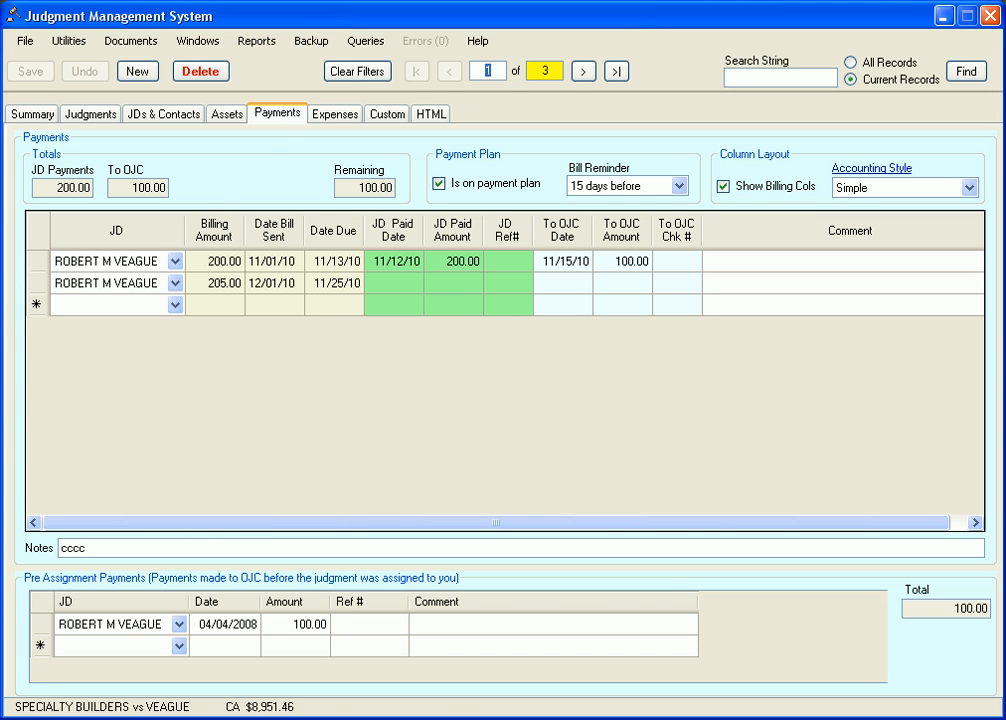
Clear the payment-plan filter and run the "Need to bill JD" query on the database
{"action": "left_click", "coordinate": [350, 76]}
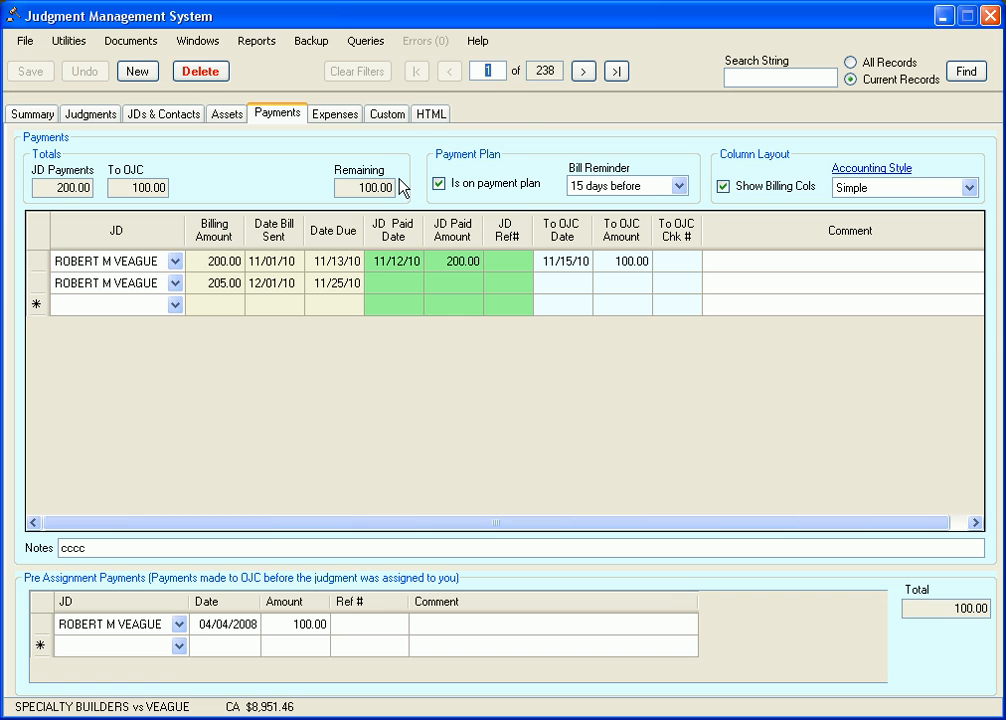
{"action": "left_click", "coordinate": [366, 41]}
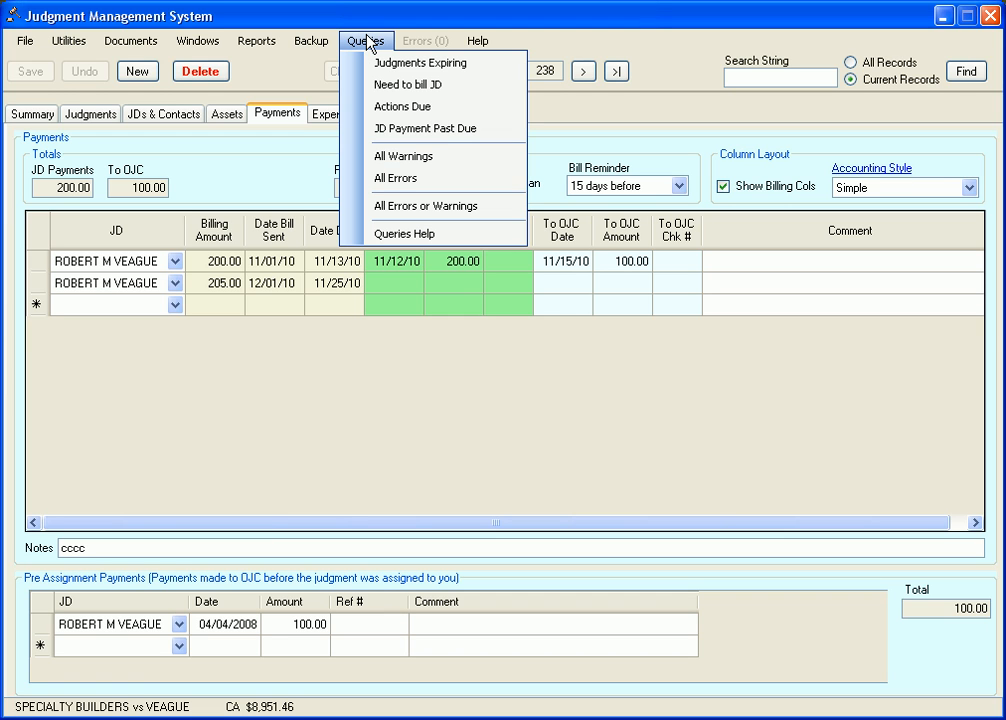
{"action": "left_click", "coordinate": [409, 91]}
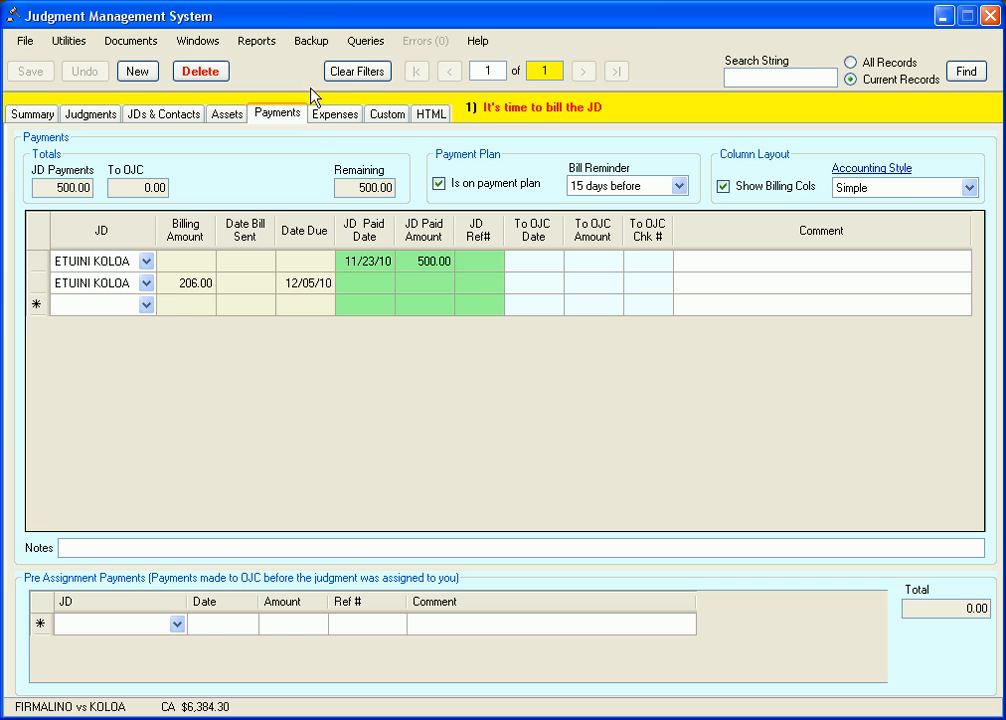
Generate a Payments report from only the record needing billing and display it at 100% zoom
{"action": "left_click", "coordinate": [270, 44]}
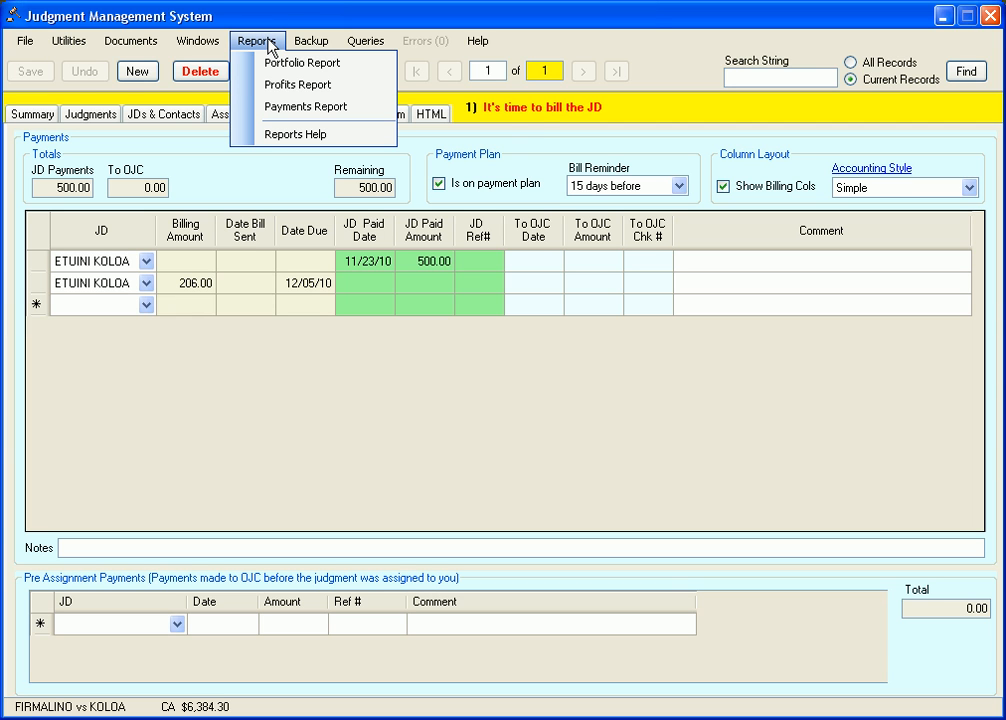
{"action": "left_click", "coordinate": [287, 107]}
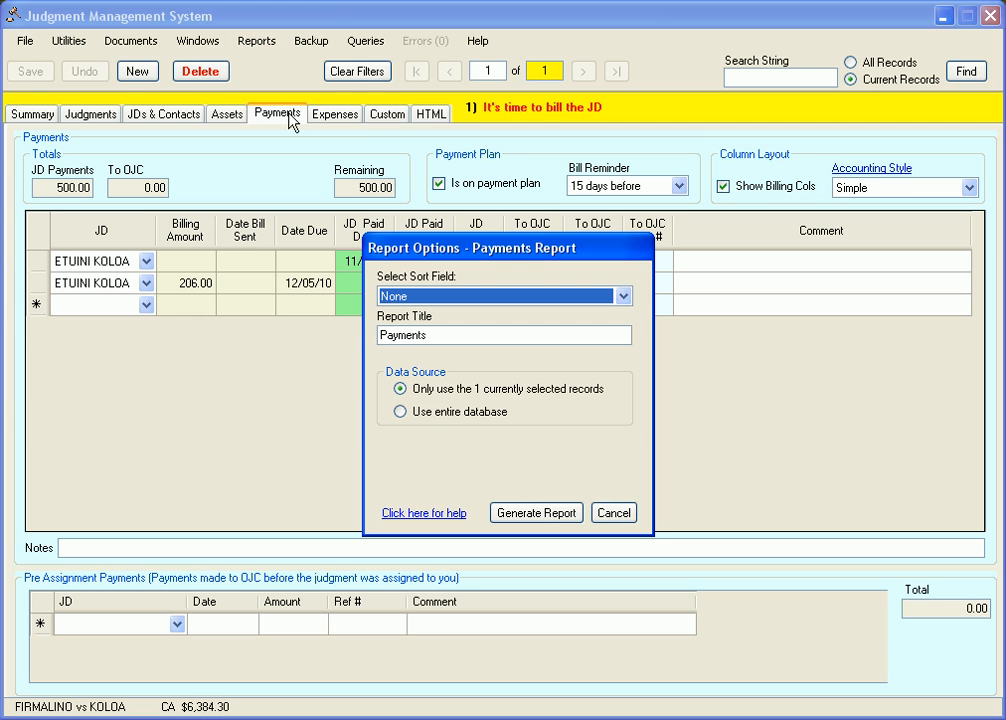
{"action": "left_click", "coordinate": [540, 511]}
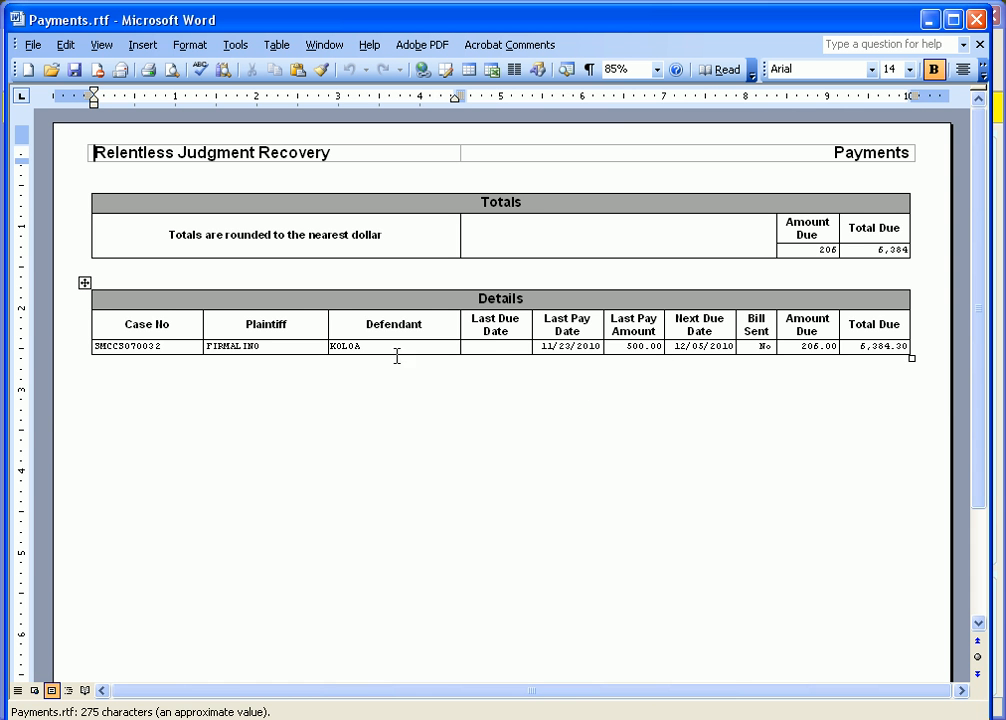
{"action": "left_click", "coordinate": [657, 69]}
{"action": "left_click", "coordinate": [640, 127]}
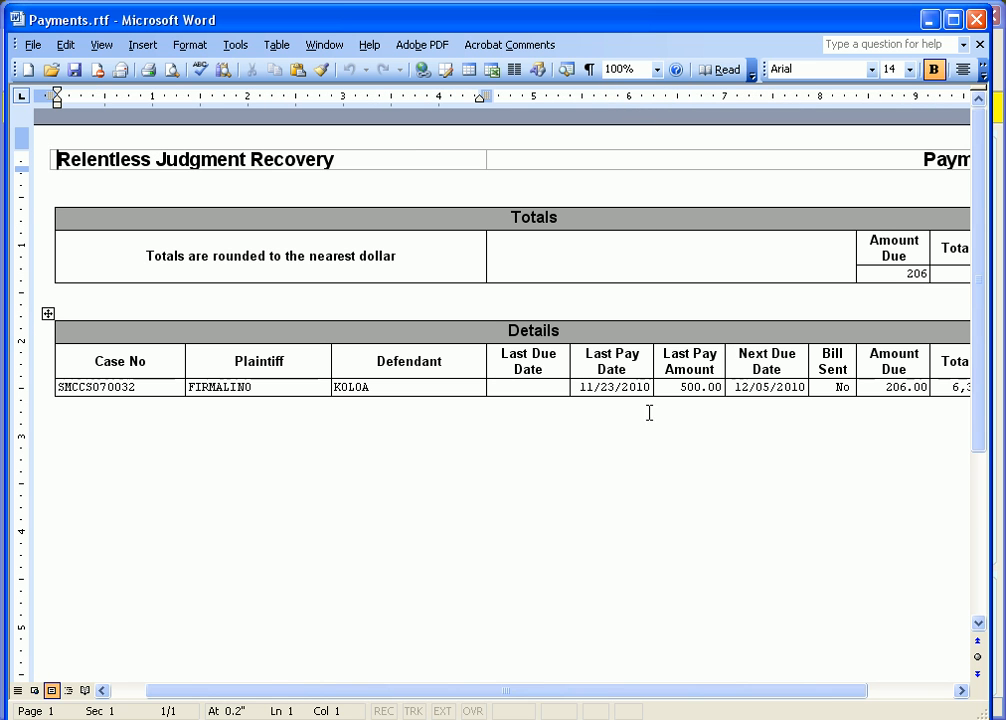
Review the remaining columns of the billing record's Payments report, close it, and clear the query filter
{"action": "left_click_drag", "start_coordinate": [530, 698], "coordinate": [601, 698]}
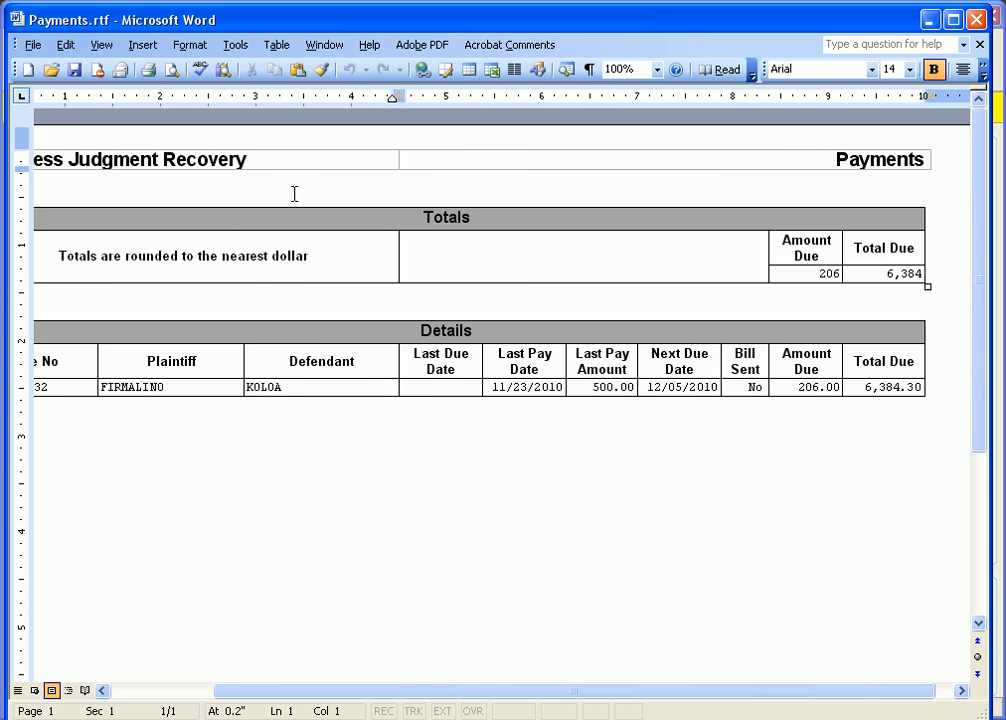
{"action": "left_click", "coordinate": [977, 20]}
{"action": "left_click", "coordinate": [355, 75]}
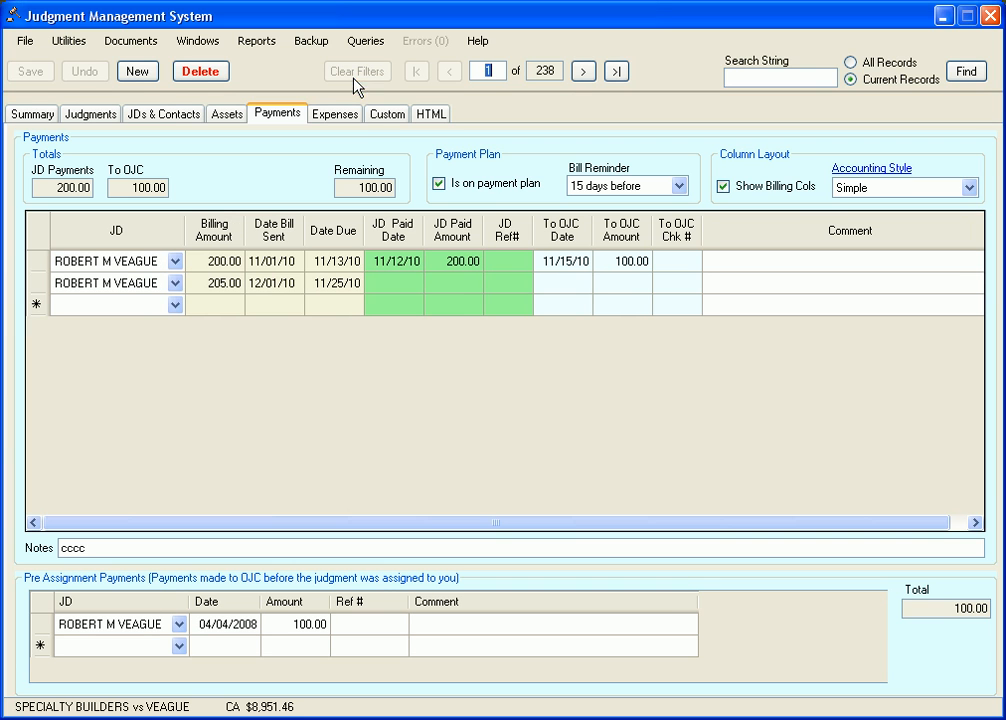